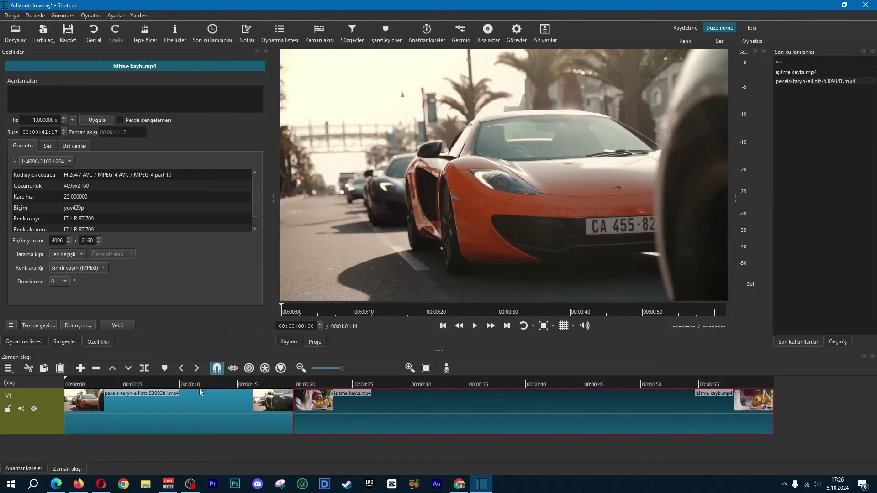
Cut the car clip at 00:00:12:08, remove the remainder, and close the gap with the işitme kaybı.mp4 clip.
{"action": "left_click_drag", "start_coordinate": [155, 379], "coordinate": [206, 380]}
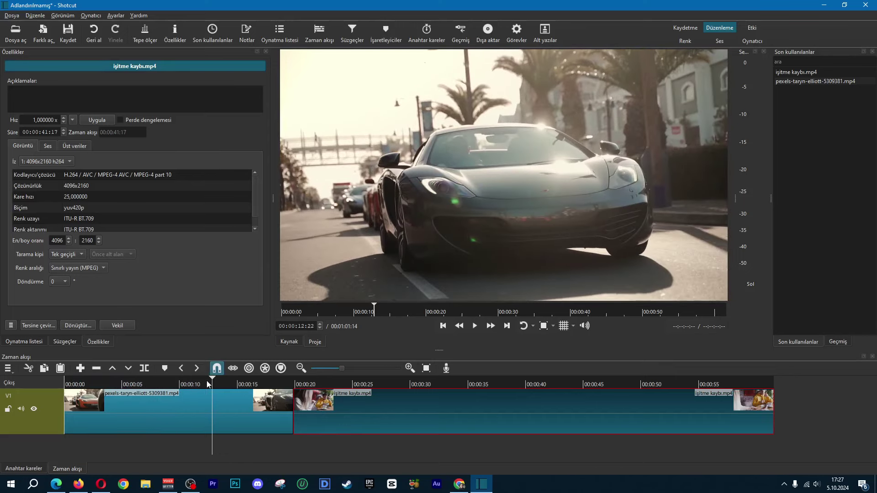
{"action": "left_click", "coordinate": [146, 369]}
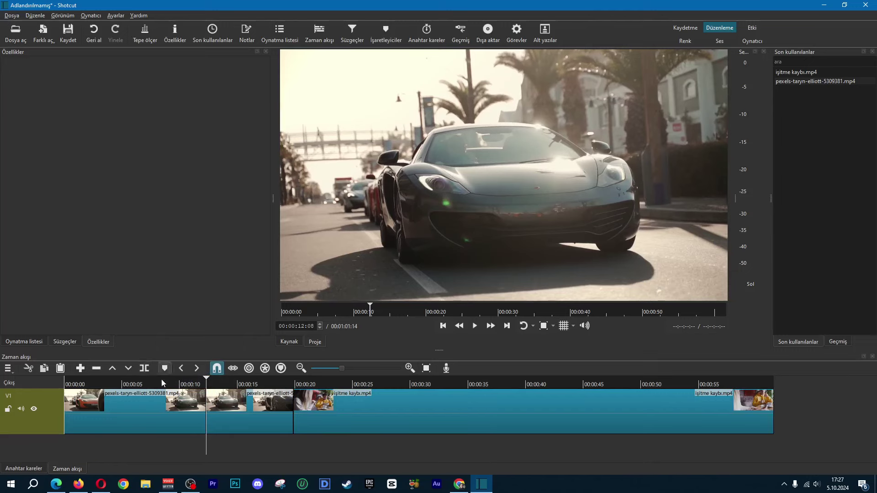
{"action": "left_click", "coordinate": [226, 410]}
{"action": "key", "text": "Delete"}
{"action": "left_click_drag", "start_coordinate": [318, 410], "coordinate": [232, 410]}
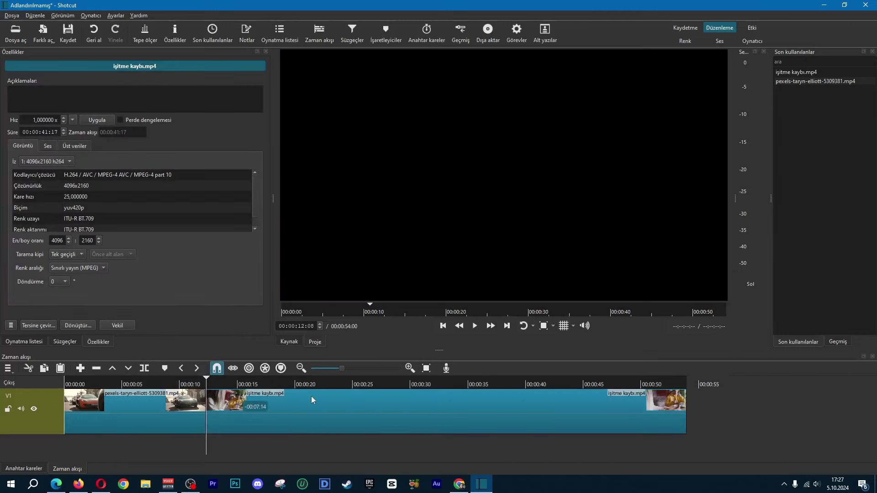
Split the işitme kaybı.mp4 clip at 00:00:23:20 and again at 00:00:35:13.
{"action": "left_click", "coordinate": [331, 381]}
{"action": "left_click_drag", "start_coordinate": [331, 379], "coordinate": [338, 379]}
{"action": "right_click", "coordinate": [340, 401]}
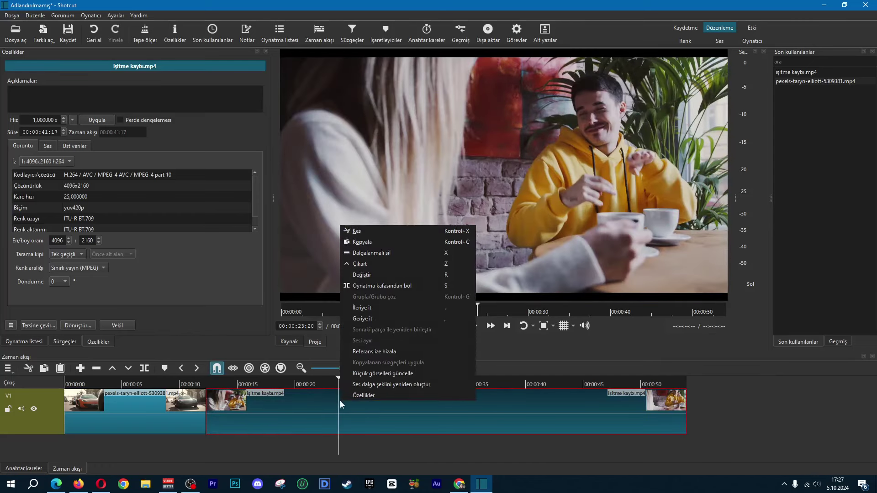
{"action": "left_click", "coordinate": [360, 286]}
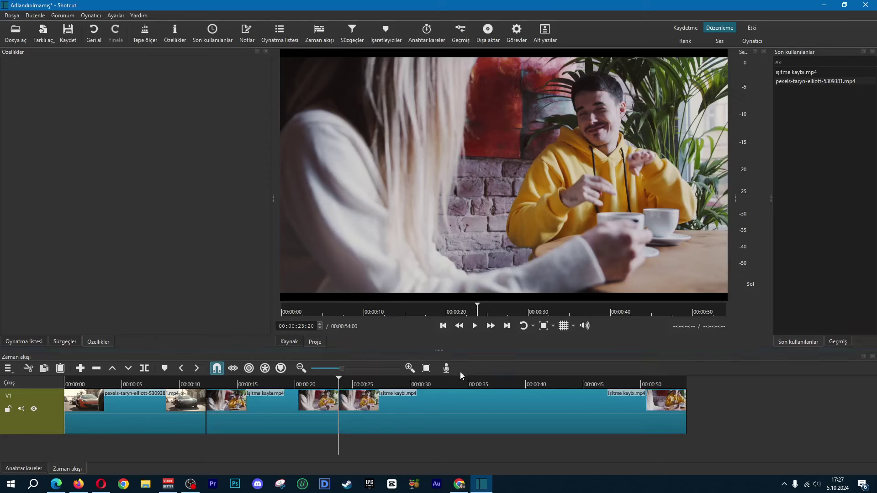
{"action": "left_click", "coordinate": [408, 383]}
{"action": "left_click", "coordinate": [453, 382]}
{"action": "left_click", "coordinate": [474, 380]}
{"action": "key", "text": "s"}
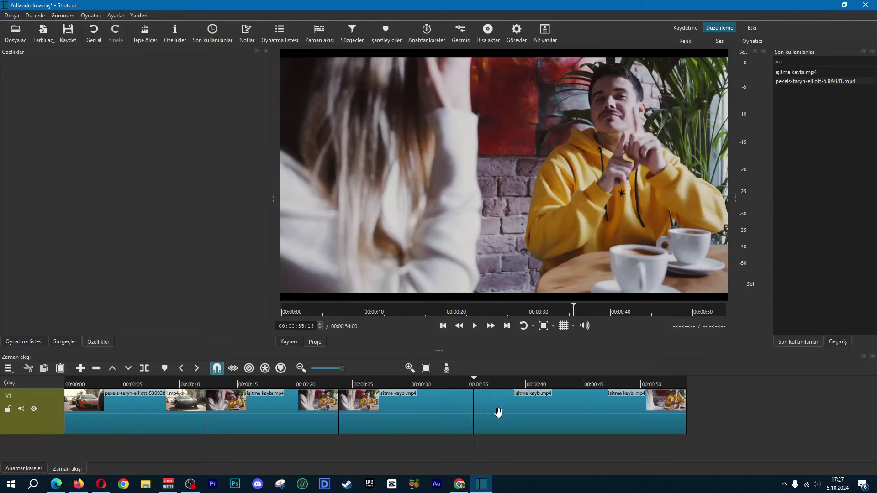
Delete the last two pieces of işitme kaybı.mp4, keeping only the part before 00:00:23:20.
{"action": "left_click", "coordinate": [500, 411]}
{"action": "key", "text": "Delete"}
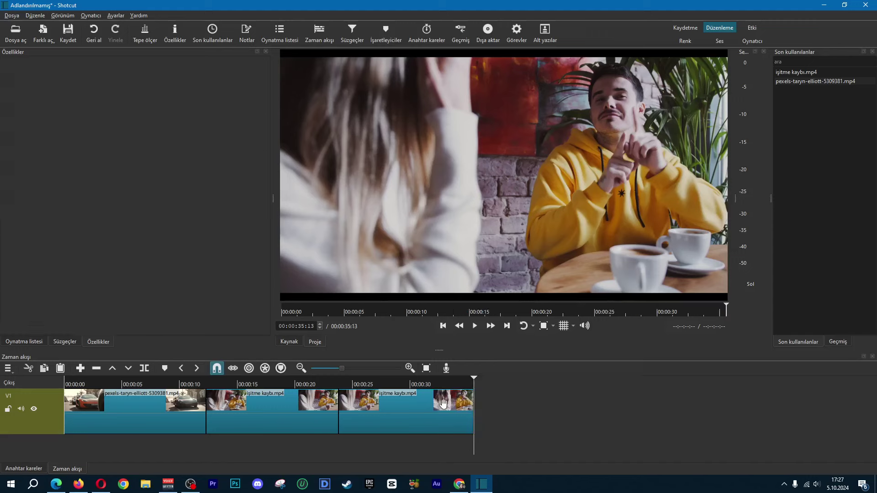
{"action": "left_click", "coordinate": [388, 407]}
{"action": "key", "text": "Delete"}
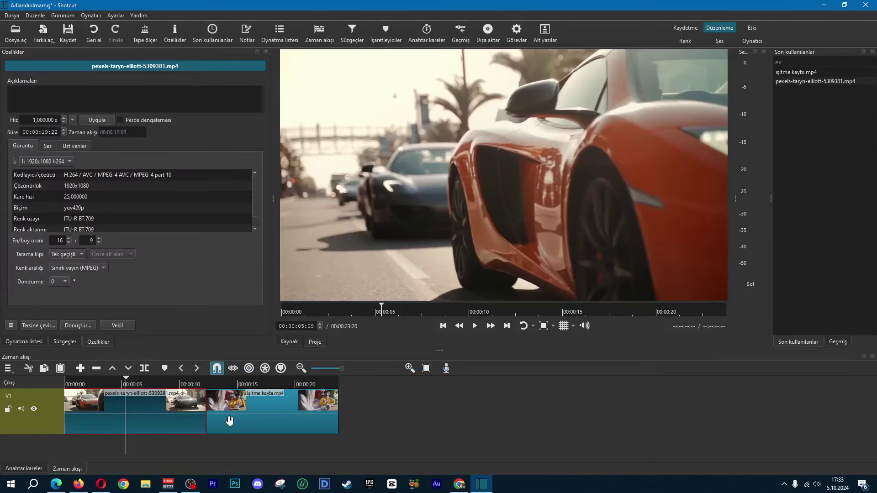
Show the playlist, load pexels-karolina-grabowska-5981203.mp4 into the source player, and pause its playback.
{"action": "left_click", "coordinate": [23, 342]}
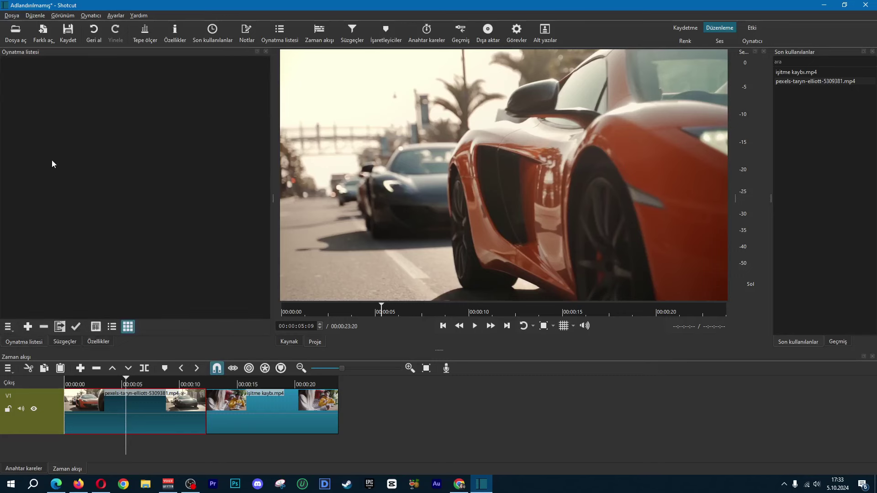
{"action": "left_click", "coordinate": [28, 326]}
{"action": "double_click", "coordinate": [161, 209]}
{"action": "key", "text": "Return"}
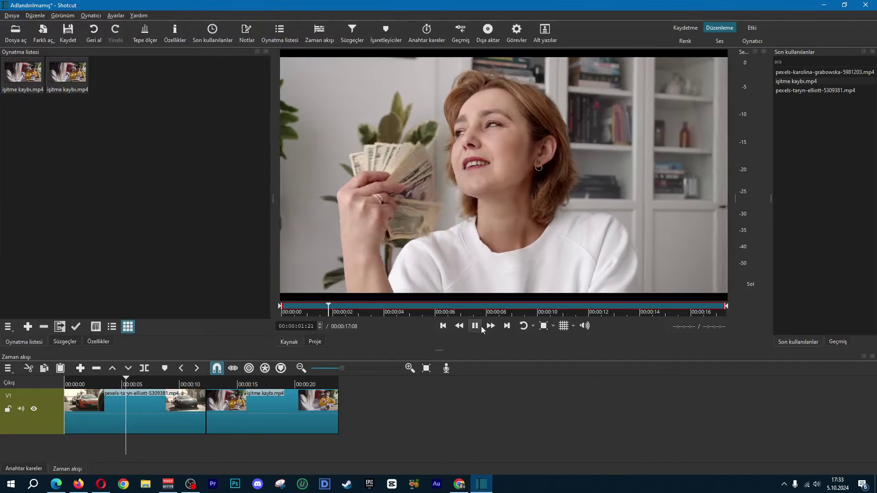
{"action": "left_click", "coordinate": [475, 326]}
{"action": "key", "text": "Left"}
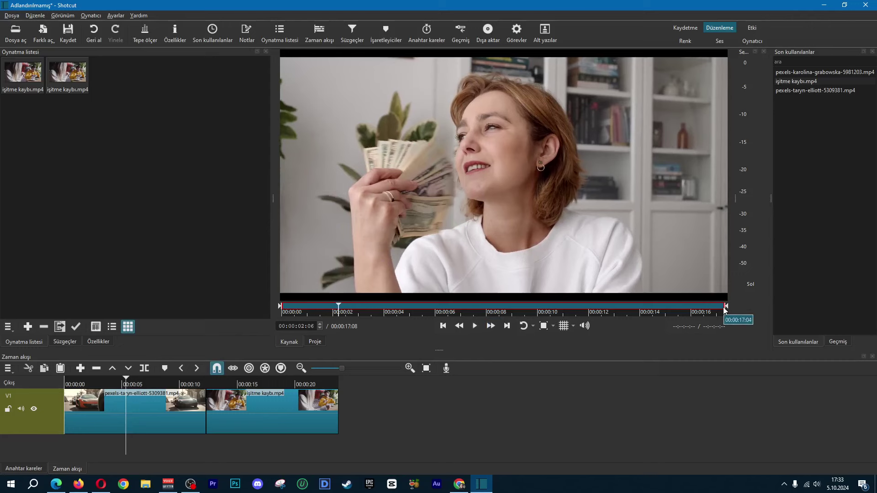
Shorten the source clip to 00:00:10:00 with its out point and append it to the end of track V1.
{"action": "left_click_drag", "start_coordinate": [728, 308], "coordinate": [540, 311]}
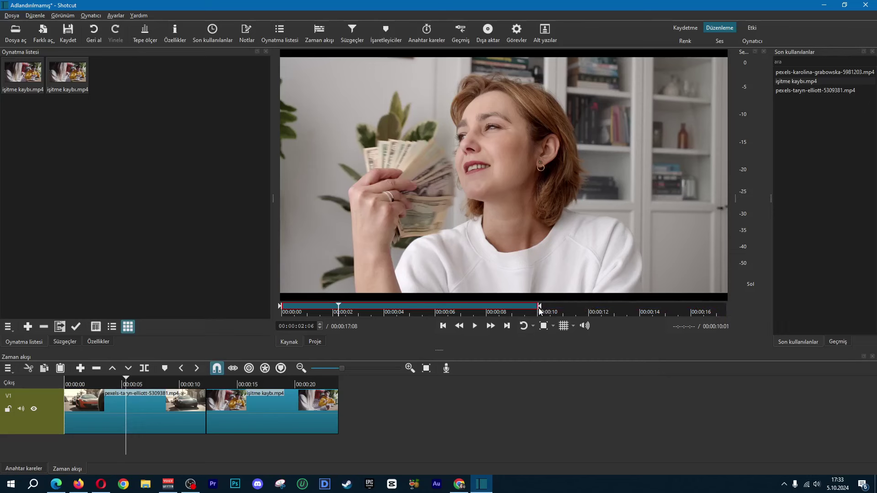
{"action": "left_click", "coordinate": [540, 311]}
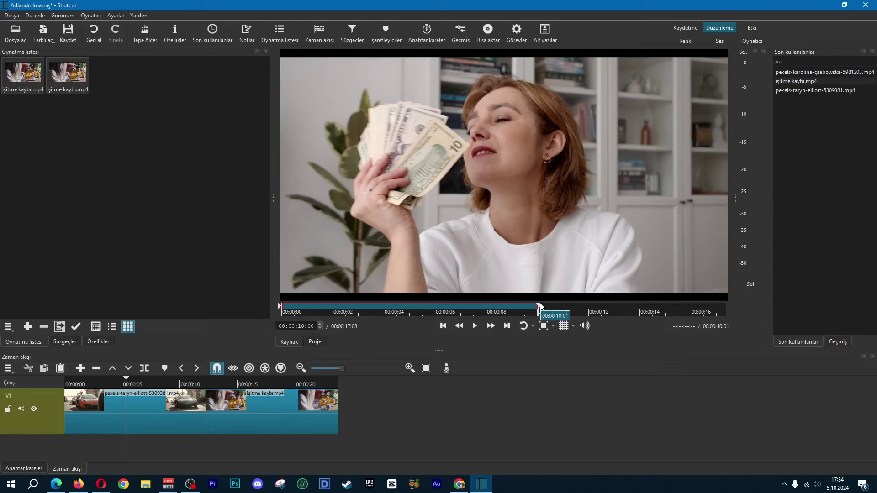
{"action": "mouse_move", "coordinate": [540, 309]}
{"action": "left_mouse_down"}
{"action": "mouse_move", "coordinate": [728, 314]}
{"action": "mouse_move", "coordinate": [539, 310]}
{"action": "left_mouse_up"}
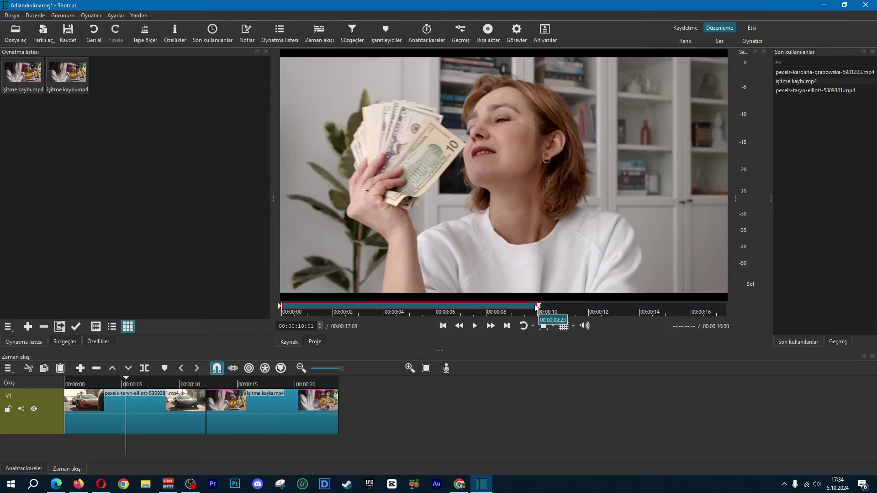
{"action": "left_click_drag", "start_coordinate": [455, 161], "coordinate": [339, 393]}
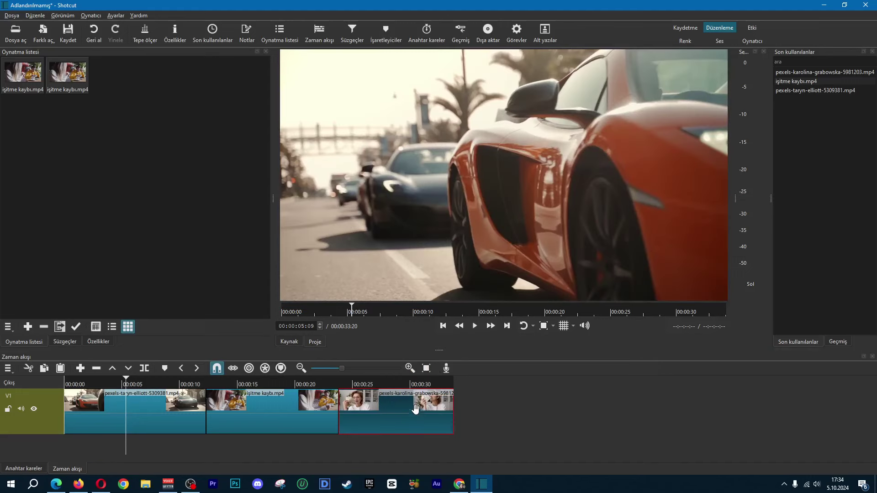
{"action": "left_click", "coordinate": [374, 380]}
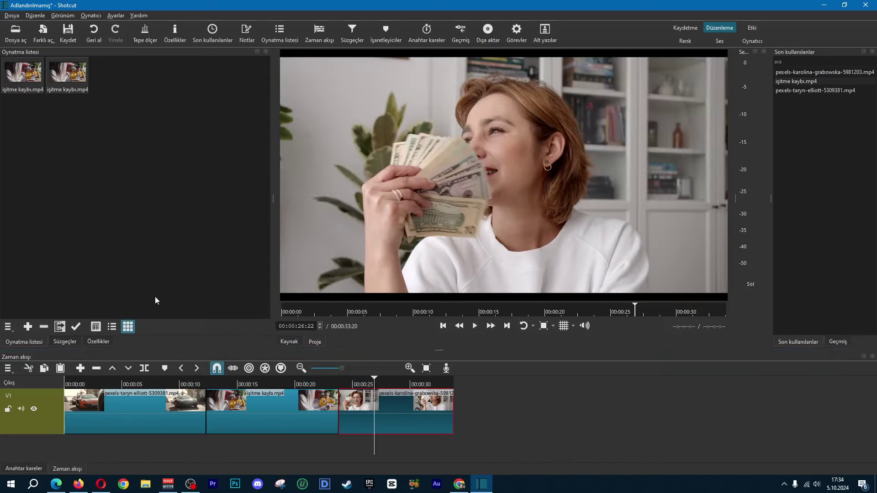
Overlap each of the three neighbouring clips by about 1 second to create two transitions, and play them back.
{"action": "left_click", "coordinate": [251, 414]}
{"action": "left_click_drag", "start_coordinate": [251, 414], "coordinate": [241, 415]}
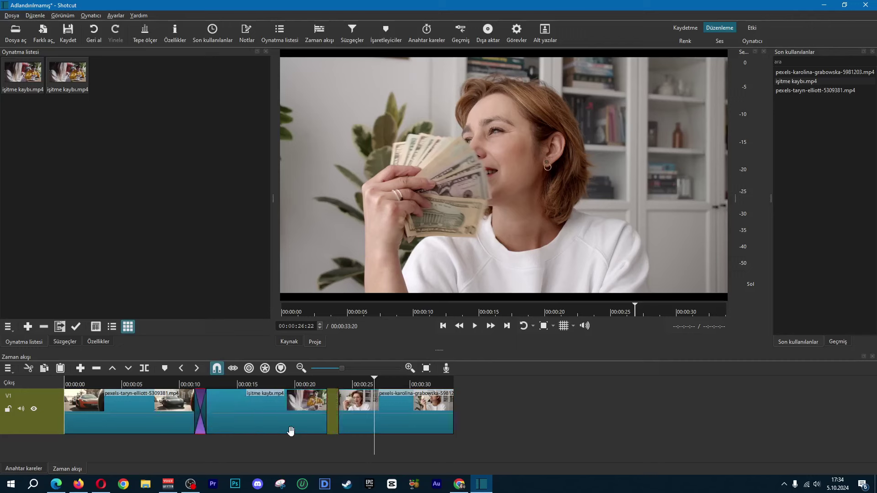
{"action": "left_click_drag", "start_coordinate": [390, 417], "coordinate": [352, 422]}
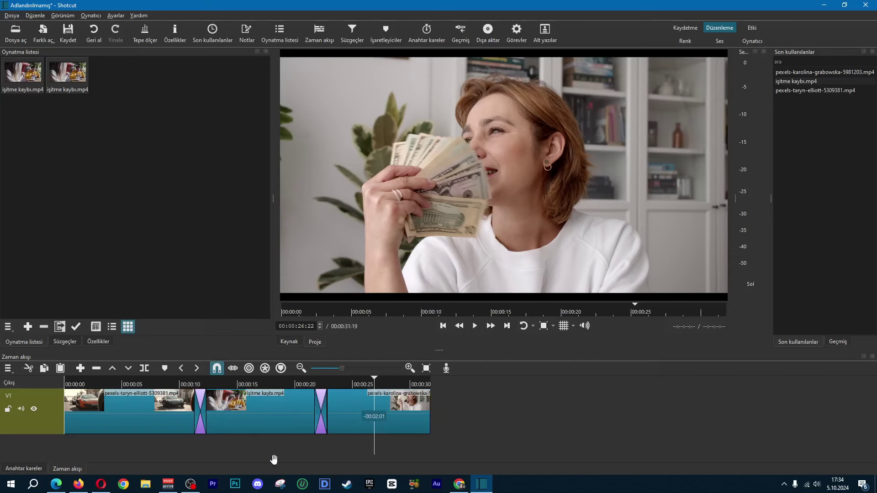
{"action": "left_click", "coordinate": [203, 406]}
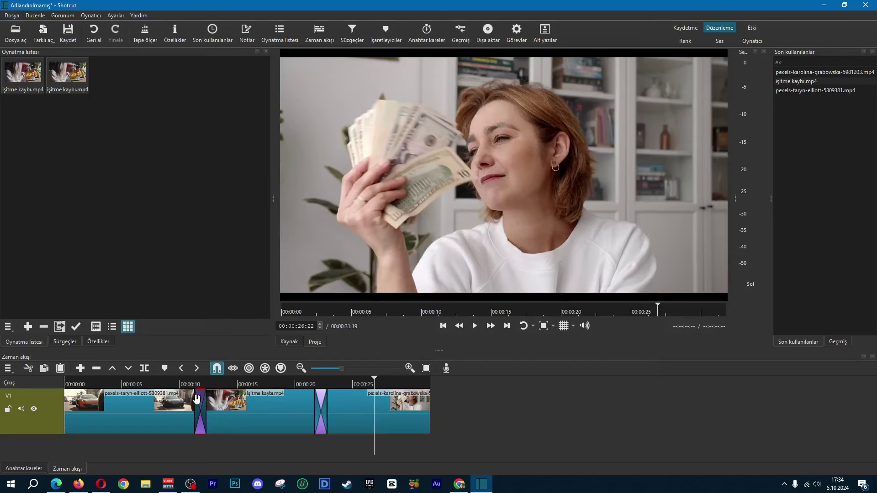
{"action": "left_click", "coordinate": [167, 386]}
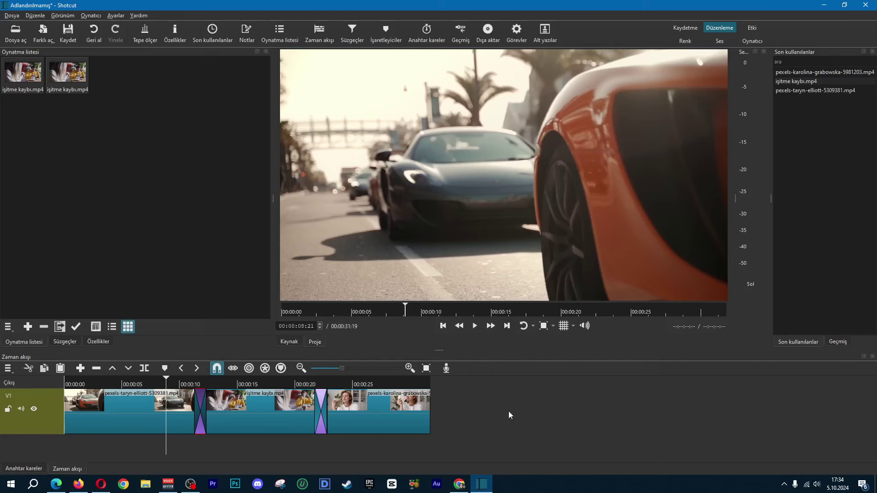
{"action": "key", "text": "space"}
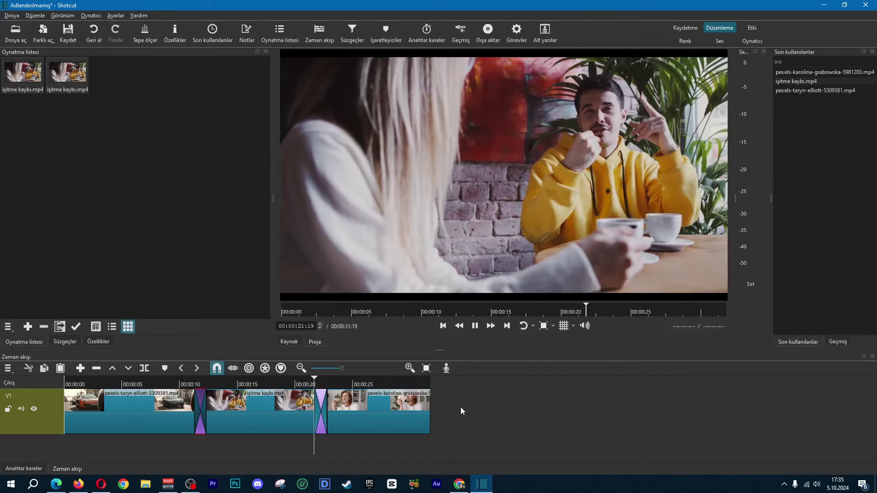
{"action": "key", "text": "space"}
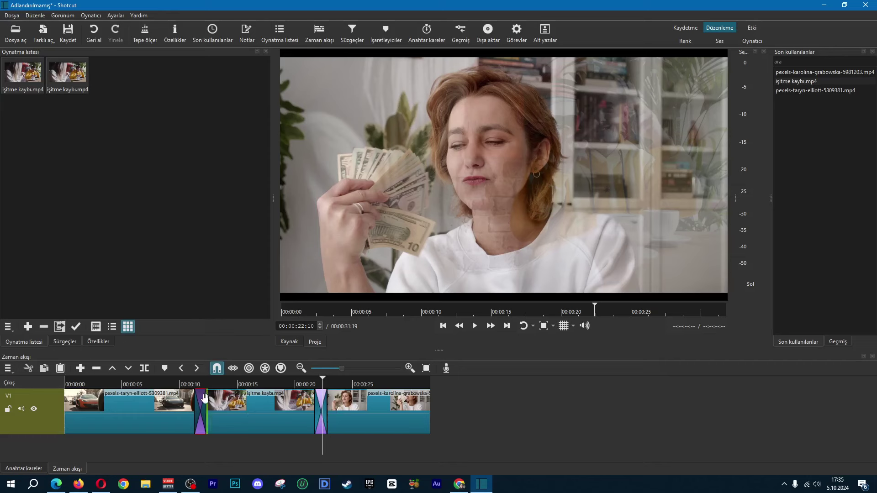
{"action": "key", "text": "Right"}
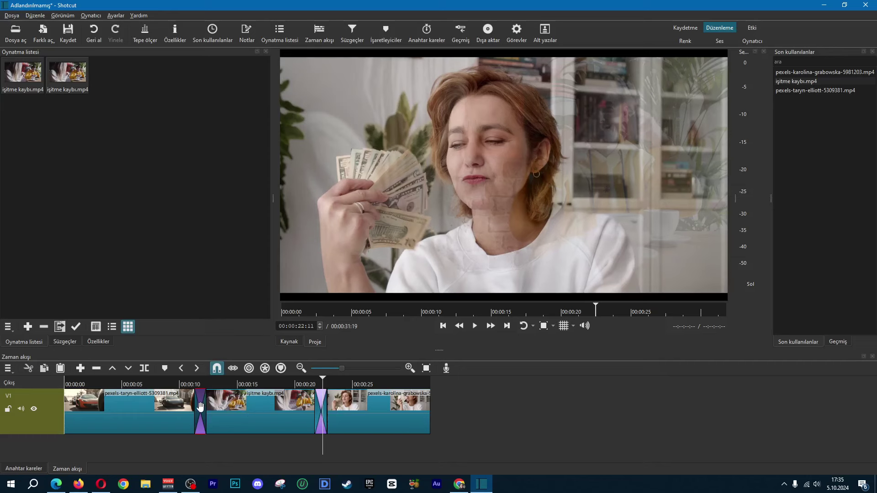
Change the first transition to Çift kapı yatay, play it back, and set its softness to 29 %.
{"action": "right_click", "coordinate": [201, 414]}
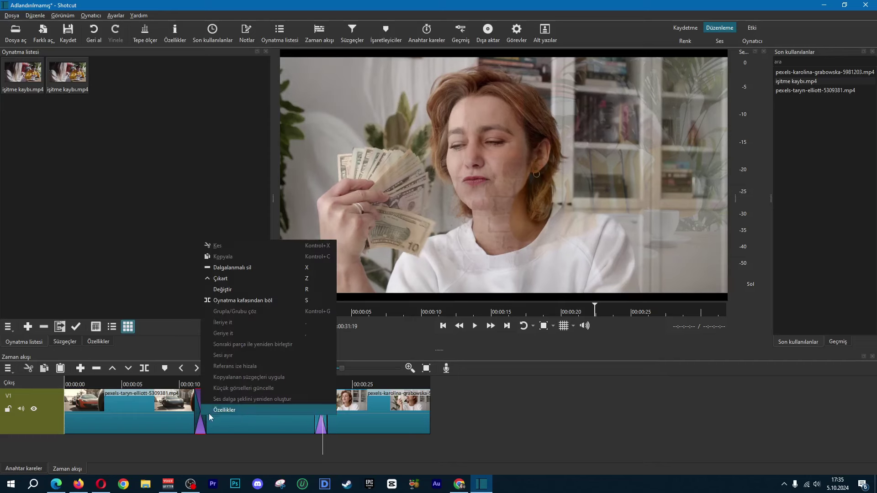
{"action": "left_click", "coordinate": [212, 410]}
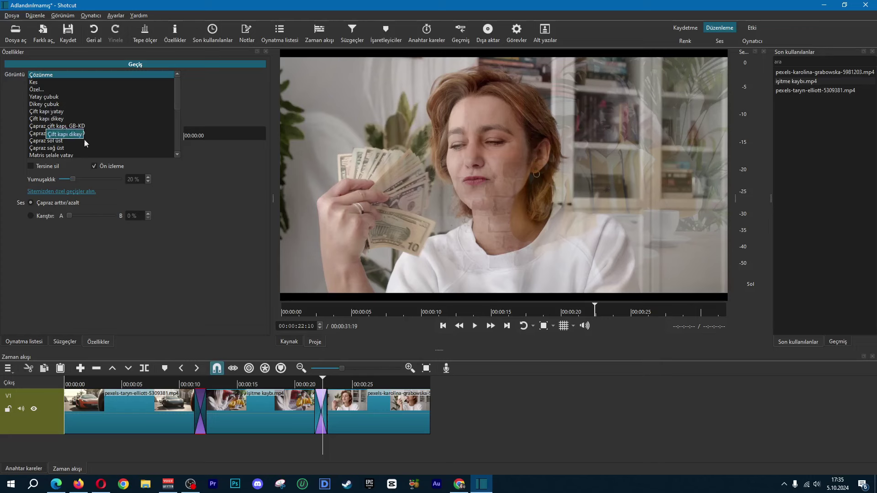
{"action": "left_click", "coordinate": [56, 112]}
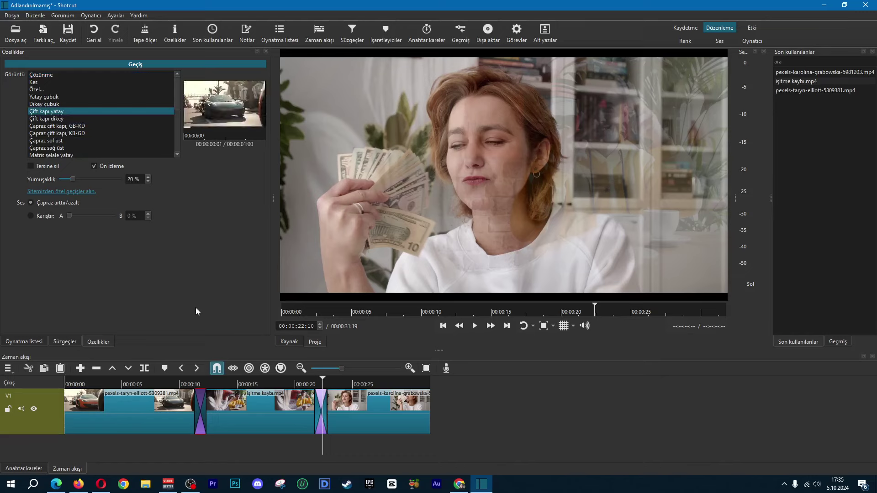
{"action": "left_click", "coordinate": [163, 384]}
{"action": "key", "text": "space"}
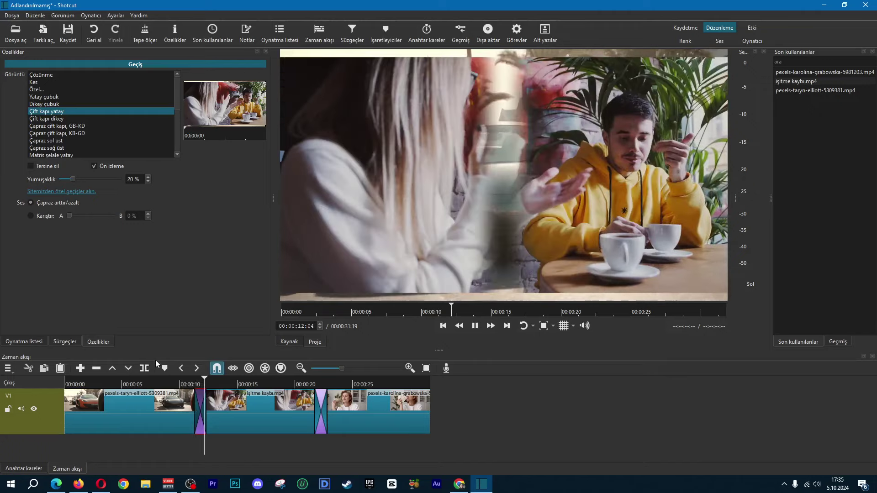
{"action": "key", "text": "space"}
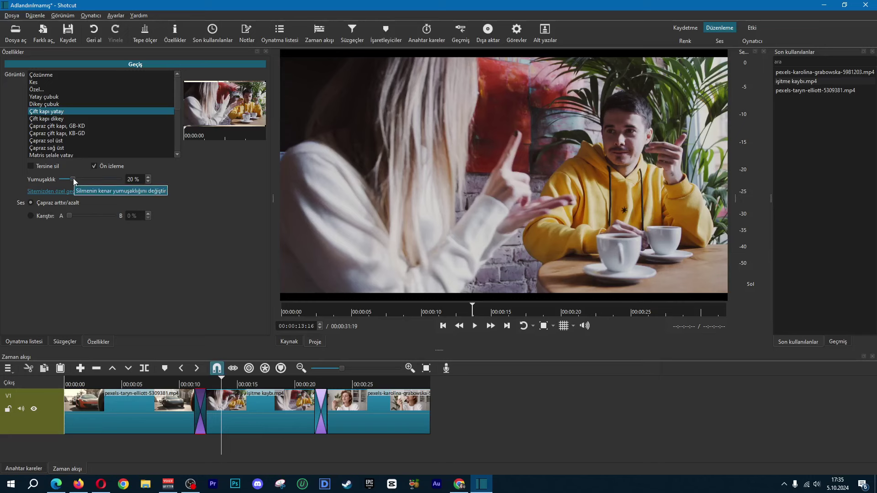
{"action": "left_click_drag", "start_coordinate": [74, 179], "coordinate": [76, 180]}
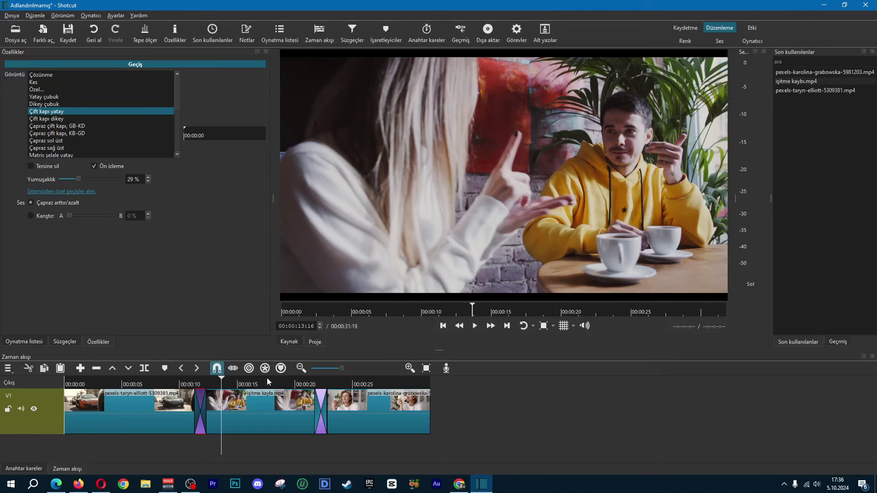
Open VID20241005172058.mp4 and append it to the end of track V1.
{"action": "key", "text": "ctrl+o"}
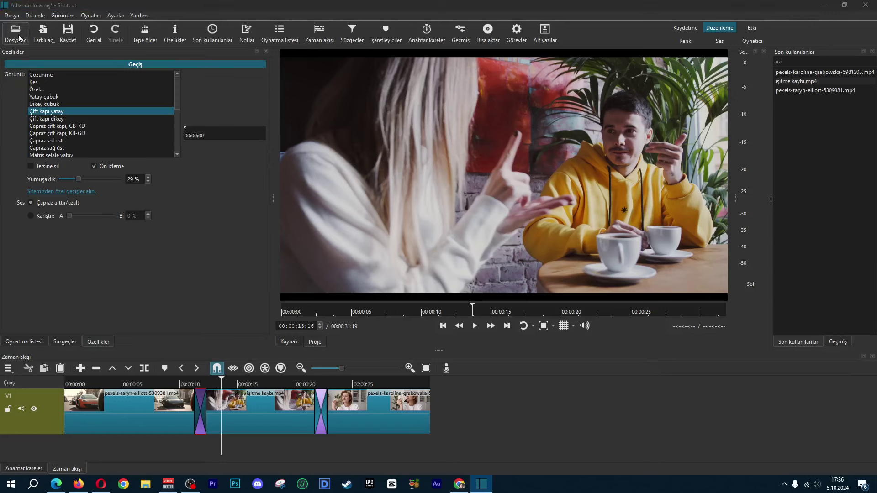
{"action": "left_click", "coordinate": [40, 144]}
{"action": "double_click", "coordinate": [157, 155]}
{"action": "key", "text": "Return"}
{"action": "left_click_drag", "start_coordinate": [456, 206], "coordinate": [490, 406]}
Split the VID20241005172058.mp4 clip at 00:00:39:19 and delete the part after the cut.
{"action": "left_click_drag", "start_coordinate": [538, 382], "coordinate": [524, 385]}
{"action": "key", "text": "s"}
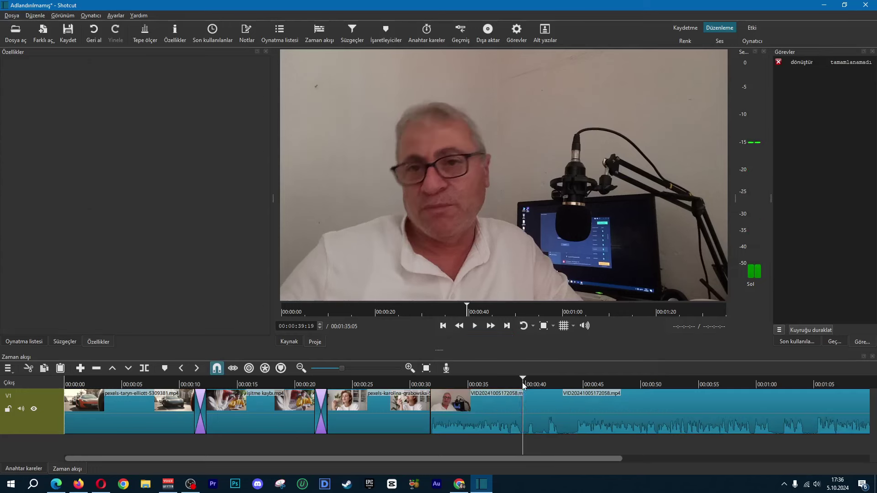
{"action": "left_click", "coordinate": [561, 420]}
{"action": "key", "text": "Delete"}
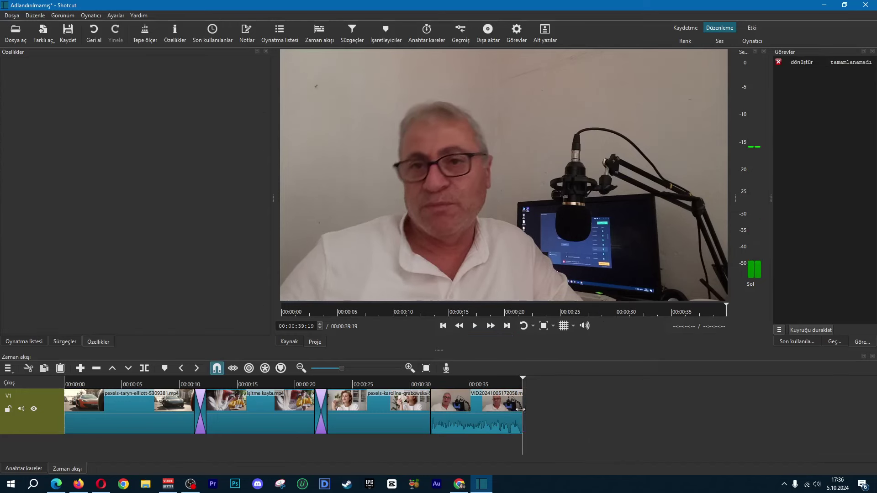
Detach the audio of the VID20241005172058.mp4 clip onto its own audio track and select the detached audio.
{"action": "left_click_drag", "start_coordinate": [513, 377], "coordinate": [479, 378]}
{"action": "left_click", "coordinate": [488, 424]}
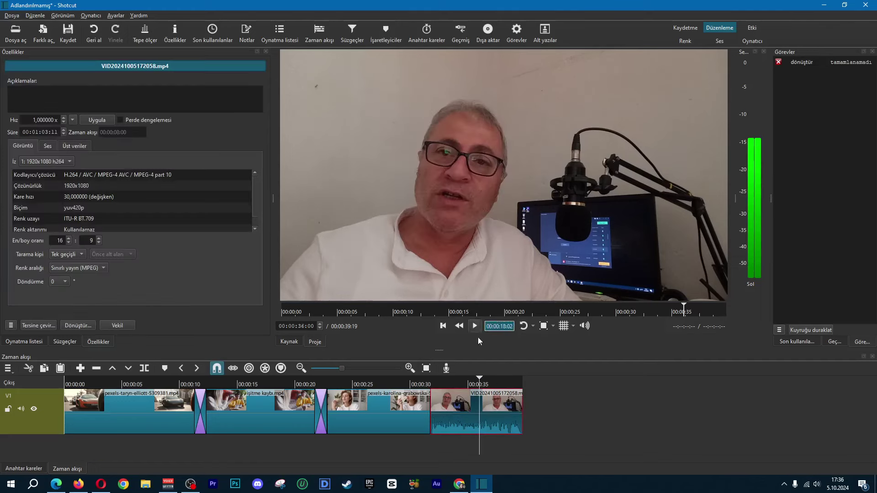
{"action": "right_click", "coordinate": [487, 412]}
{"action": "left_click", "coordinate": [508, 352]}
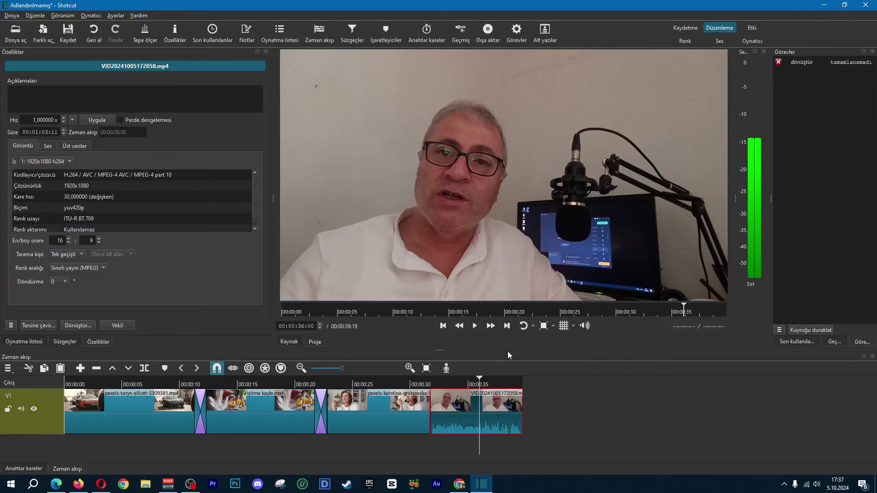
{"action": "left_click", "coordinate": [499, 447]}
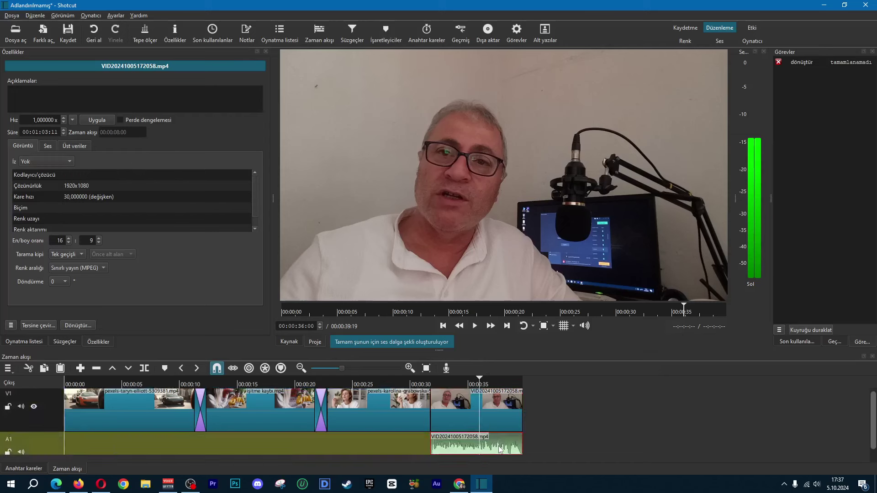
Replace the detached audio on track A1 with What You Gonna Be - NEFFEX.mp3, placed at the start of the timeline.
{"action": "key", "text": "Delete"}
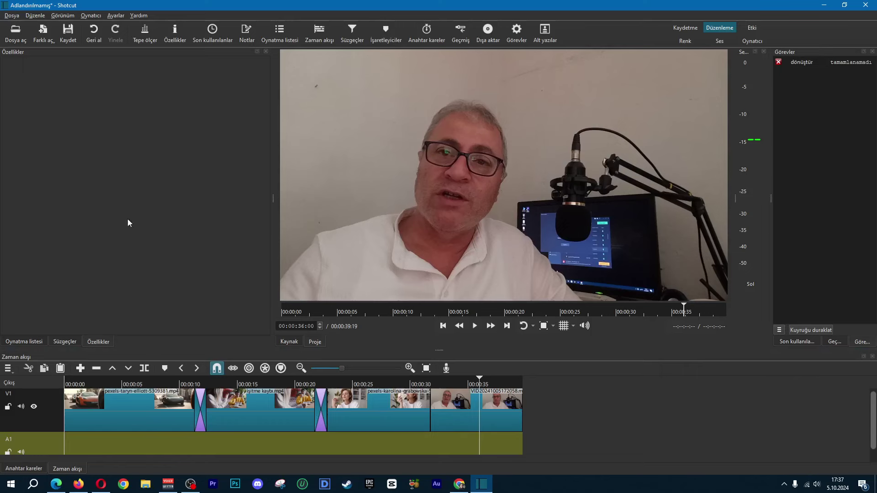
{"action": "left_click", "coordinate": [16, 31]}
{"action": "scroll", "coordinate": [128, 197], "scroll_direction": "down", "scroll_amount": 5}
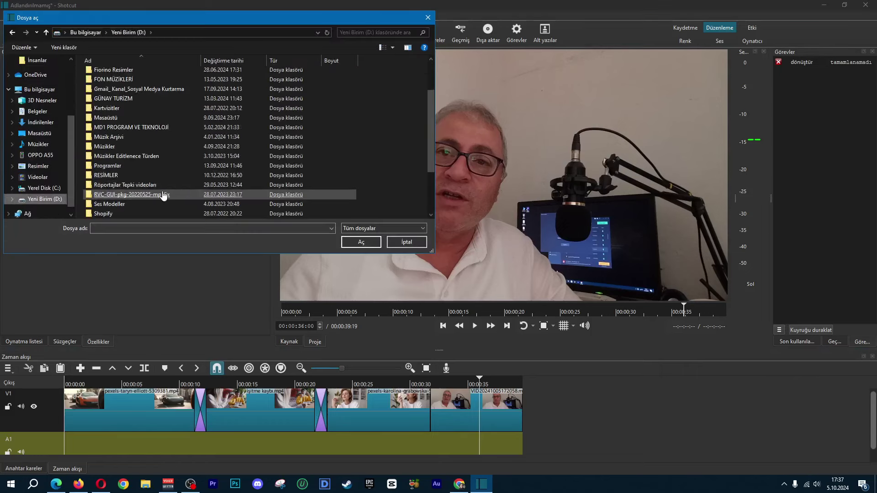
{"action": "double_click", "coordinate": [127, 215]}
{"action": "scroll", "coordinate": [128, 181], "scroll_direction": "down", "scroll_amount": 3}
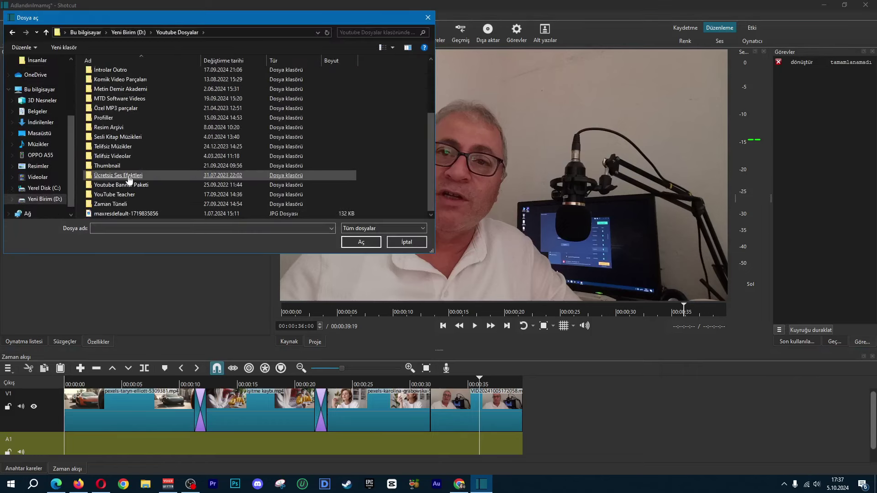
{"action": "double_click", "coordinate": [120, 146]}
{"action": "double_click", "coordinate": [115, 142]}
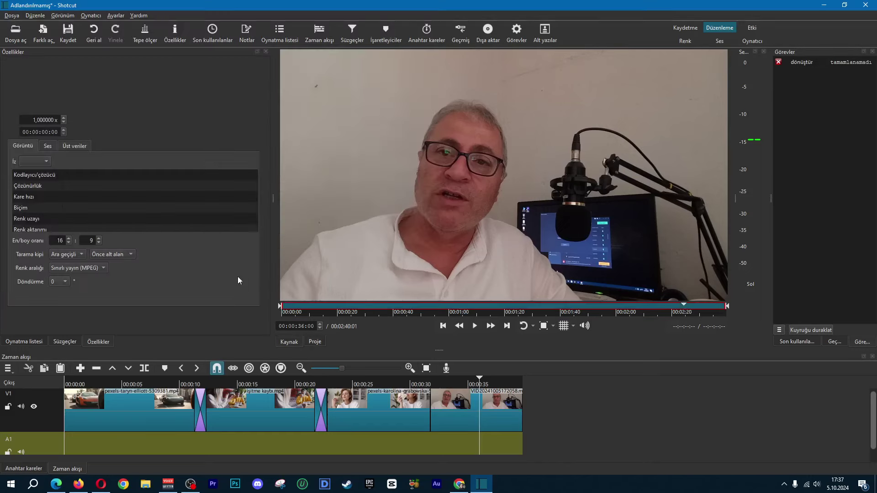
{"action": "left_click_drag", "start_coordinate": [462, 265], "coordinate": [69, 443]}
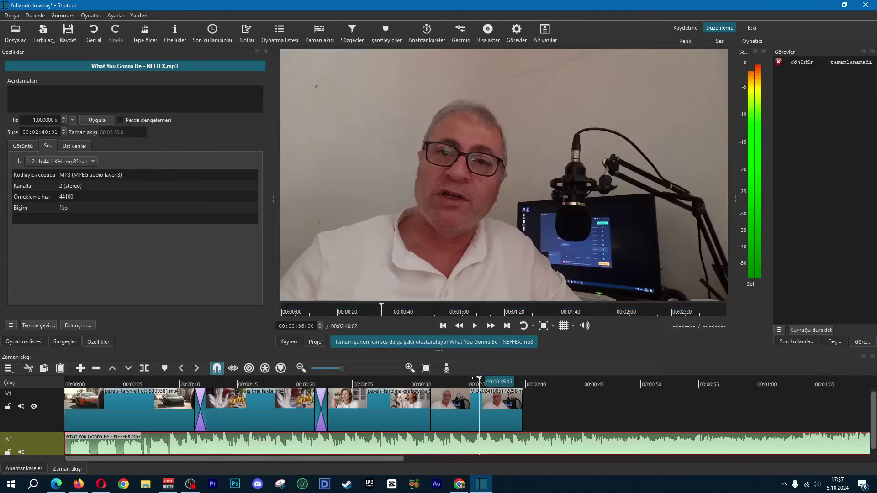
Split the music clip at 00:00:39:18, where the video ends, and delete the part after the cut.
{"action": "left_click_drag", "start_coordinate": [510, 384], "coordinate": [524, 388]}
{"action": "key", "text": "s"}
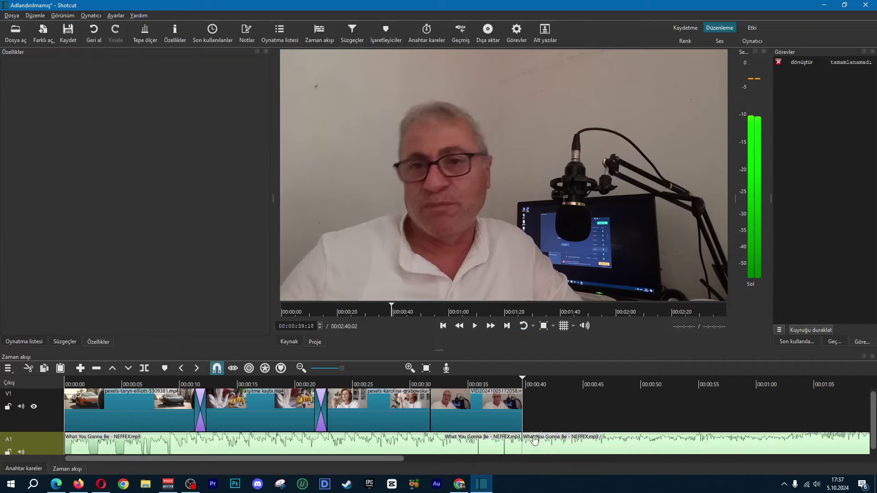
{"action": "left_click", "coordinate": [541, 443]}
{"action": "key", "text": "Delete"}
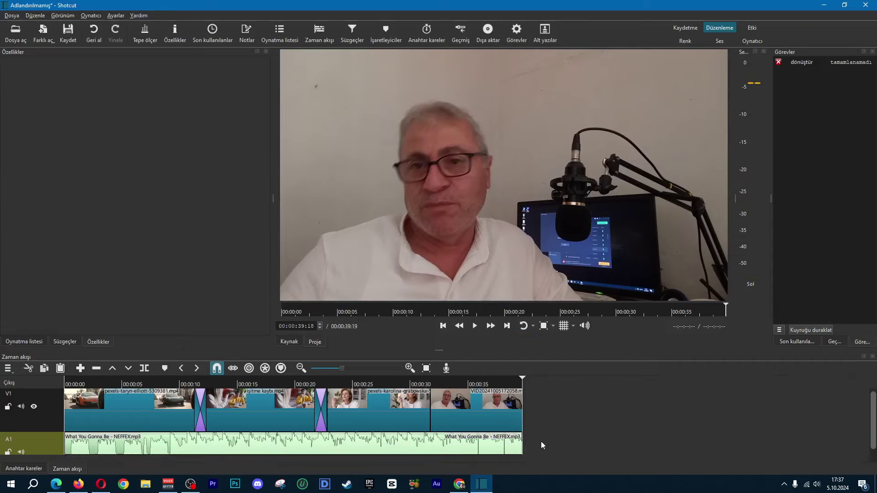
Add a fade-out at the end and a fade-in at the start of the What You Gonna Be - NEFFEX.mp3 clip.
{"action": "left_click", "coordinate": [143, 383]}
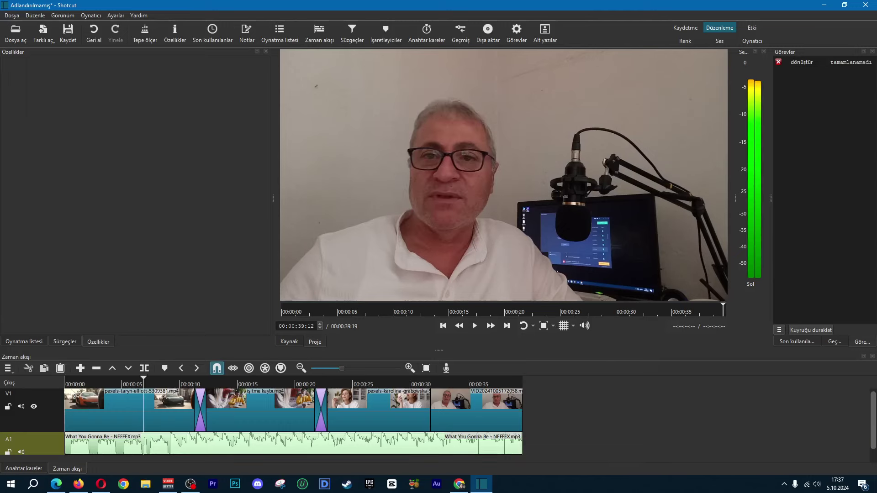
{"action": "right_click", "coordinate": [402, 442]}
{"action": "left_click", "coordinate": [410, 438]}
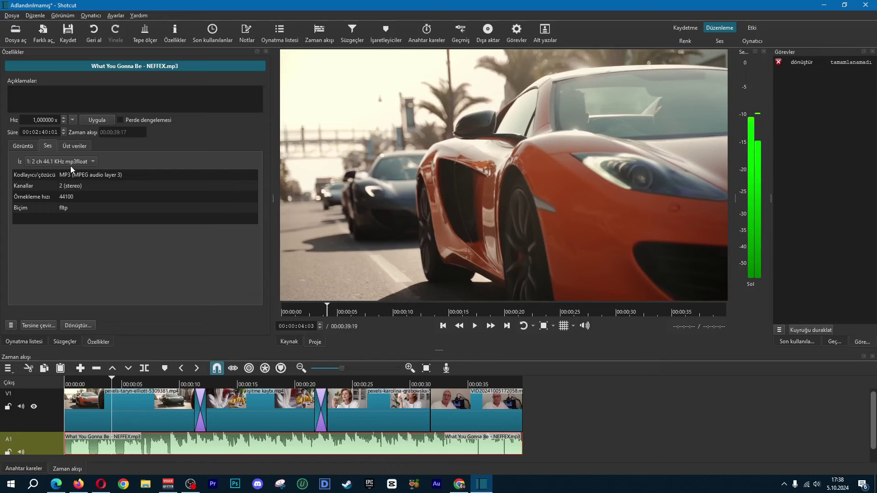
{"action": "left_click_drag", "start_coordinate": [519, 436], "coordinate": [484, 452]}
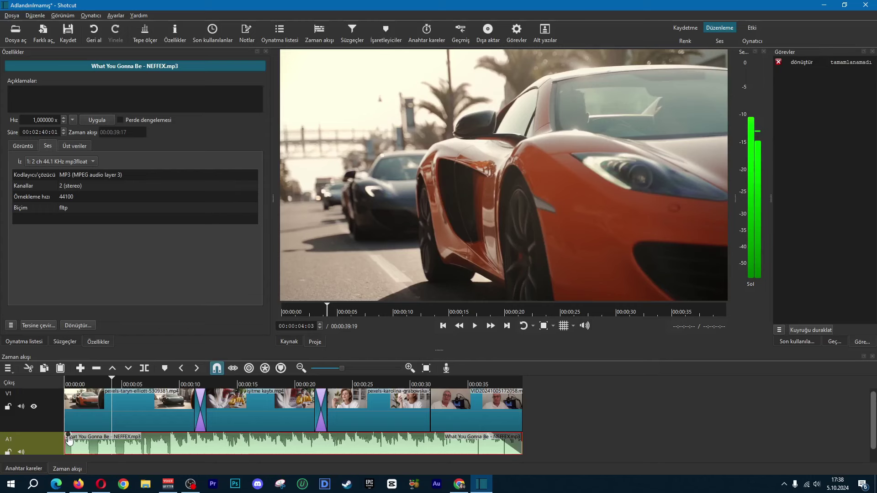
{"action": "left_click_drag", "start_coordinate": [69, 437], "coordinate": [112, 444]}
Check the music fades by playing the end of the timeline.
{"action": "left_click", "coordinate": [77, 383]}
{"action": "left_click", "coordinate": [458, 386]}
{"action": "key", "text": "space"}
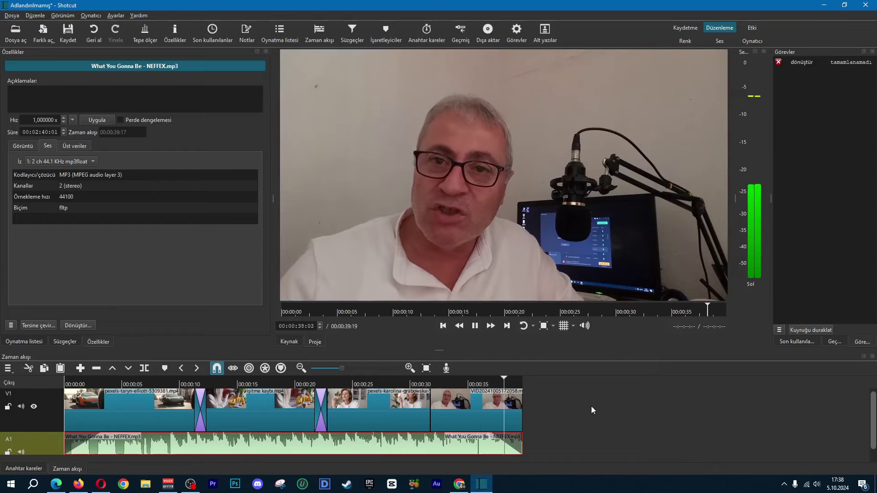
{"action": "key", "text": "space"}
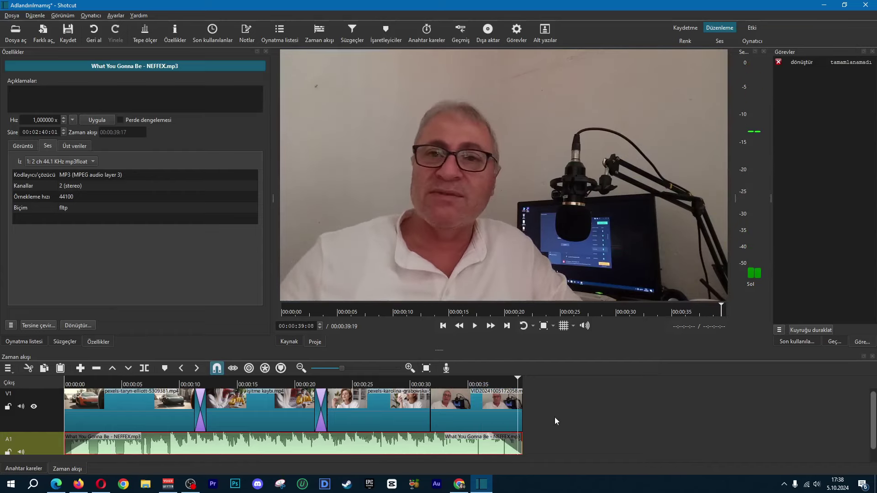
Add a video fade-out of about 4 s to the end of the VID20241005172058.mp4 clip and play it back.
{"action": "left_click", "coordinate": [496, 412]}
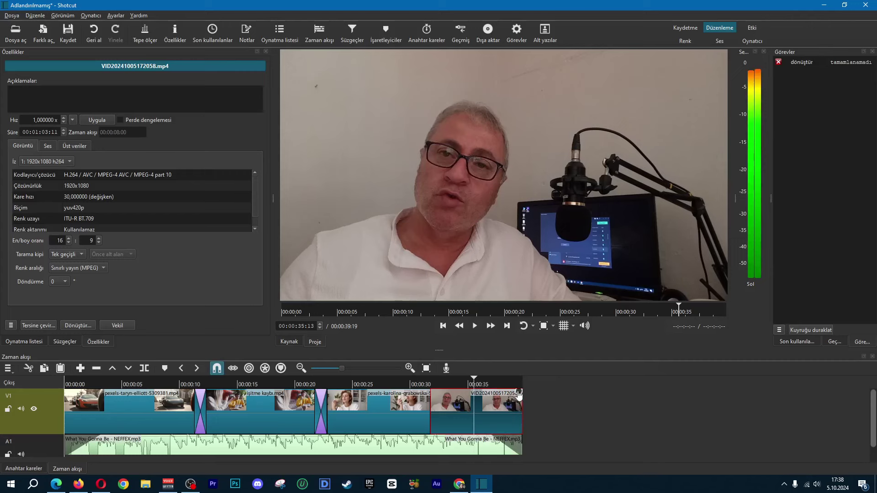
{"action": "left_click_drag", "start_coordinate": [517, 396], "coordinate": [466, 405]}
{"action": "left_click", "coordinate": [416, 383]}
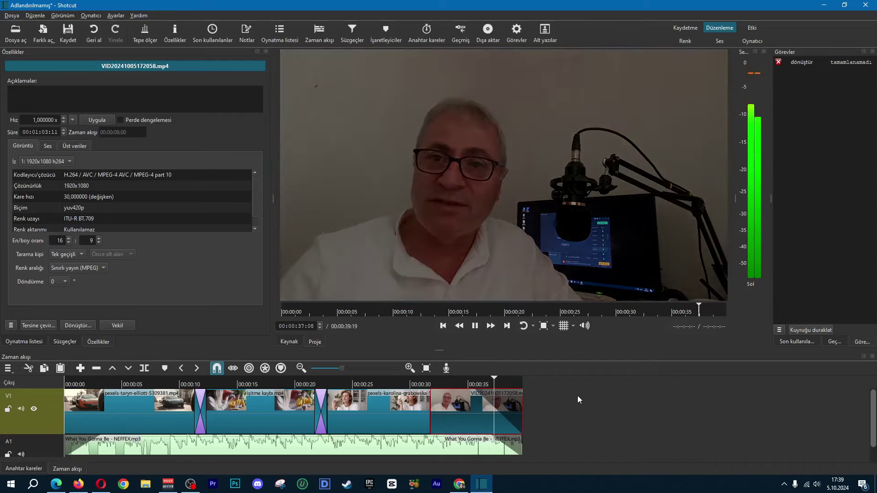
{"action": "key", "text": "space"}
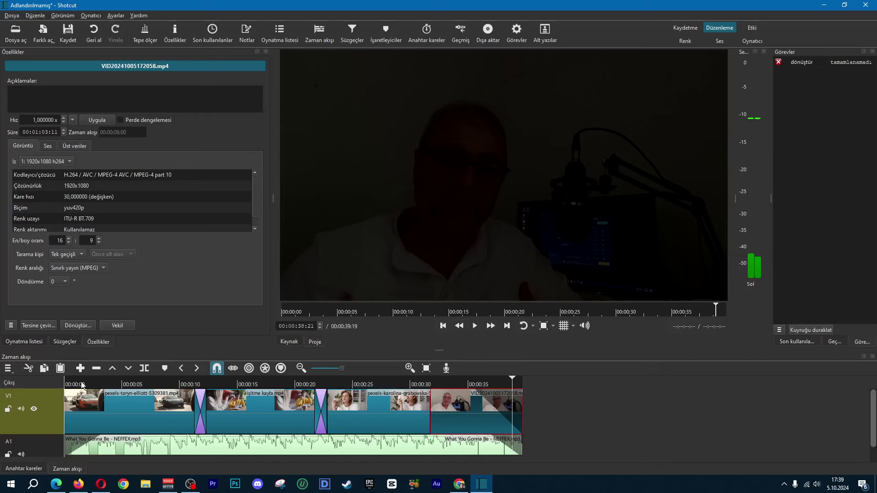
Add a second video track above V1.
{"action": "left_click", "coordinate": [8, 368]}
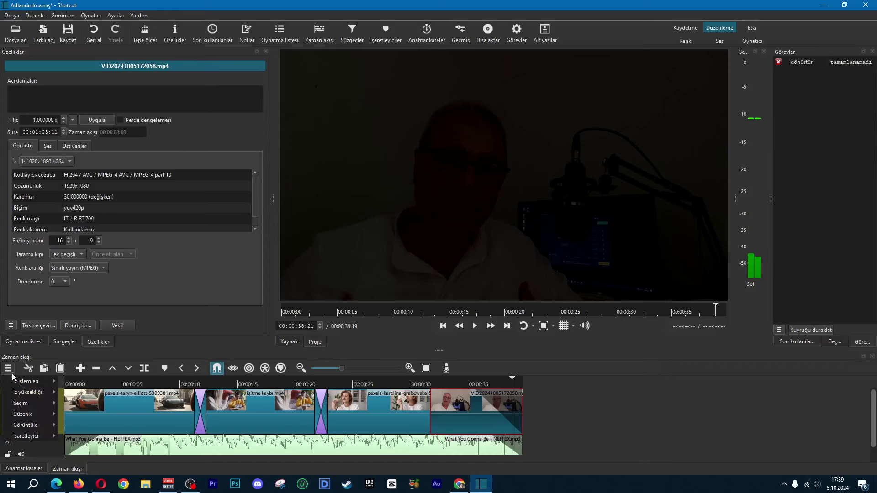
{"action": "mouse_move", "coordinate": [20, 382]}
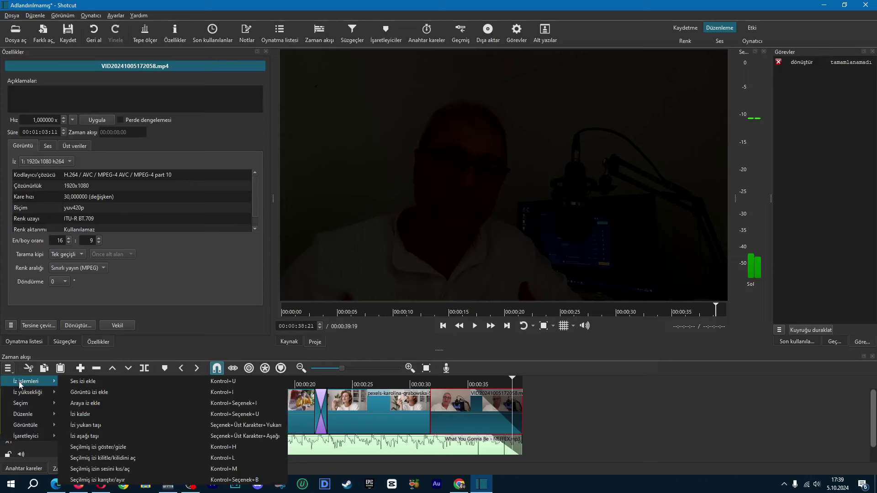
{"action": "left_click", "coordinate": [89, 395]}
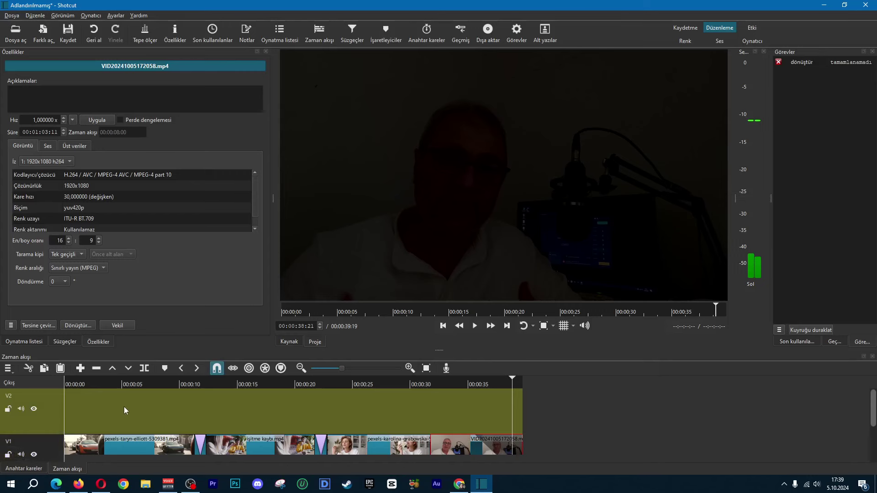
Open abone oll.mp4 from the Green Screen folder and place it on track V2 at about 4.5 s.
{"action": "left_click", "coordinate": [16, 32]}
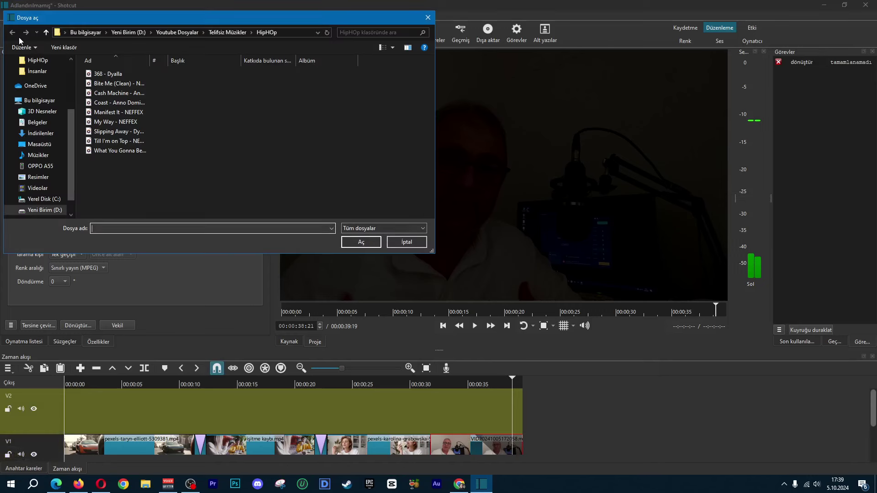
{"action": "left_click", "coordinate": [184, 34]}
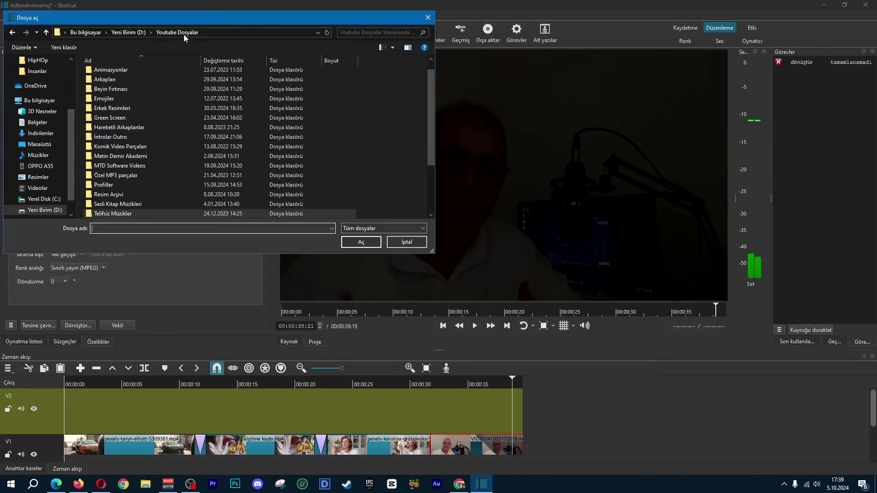
{"action": "double_click", "coordinate": [114, 118]}
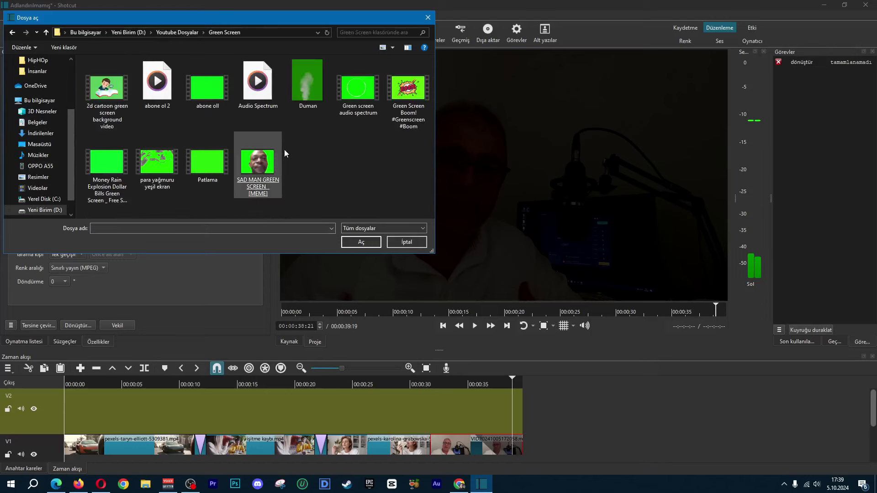
{"action": "double_click", "coordinate": [208, 87]}
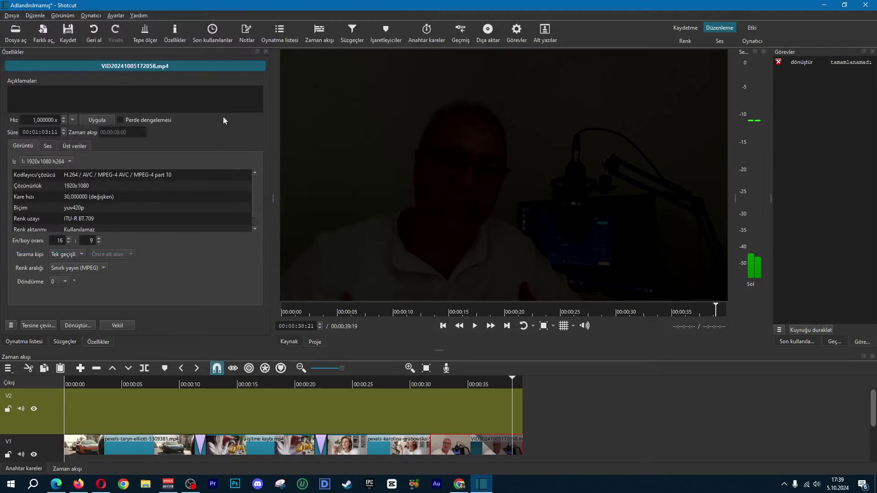
{"action": "left_click", "coordinate": [477, 325]}
{"action": "left_click_drag", "start_coordinate": [485, 185], "coordinate": [142, 405]}
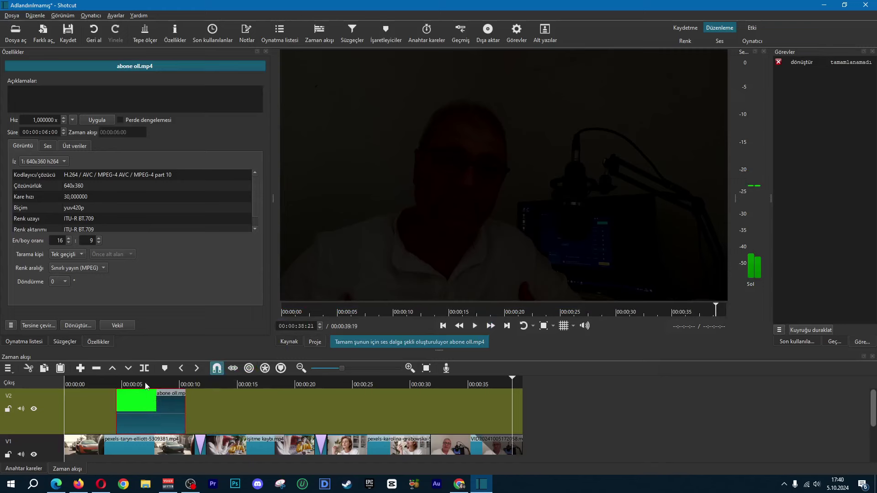
Show the abone oll.mp4 overlay at 00:00:07:01 and search its available filters for "renk".
{"action": "left_click", "coordinate": [146, 385]}
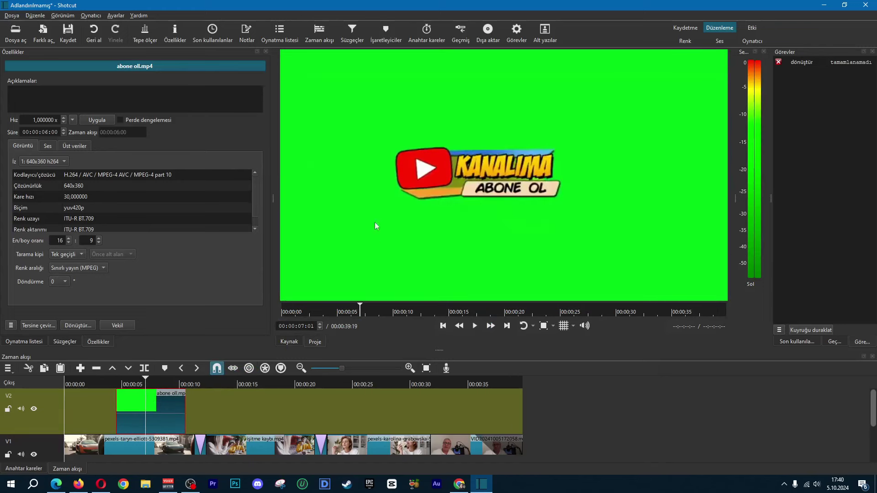
{"action": "left_click", "coordinate": [65, 342]}
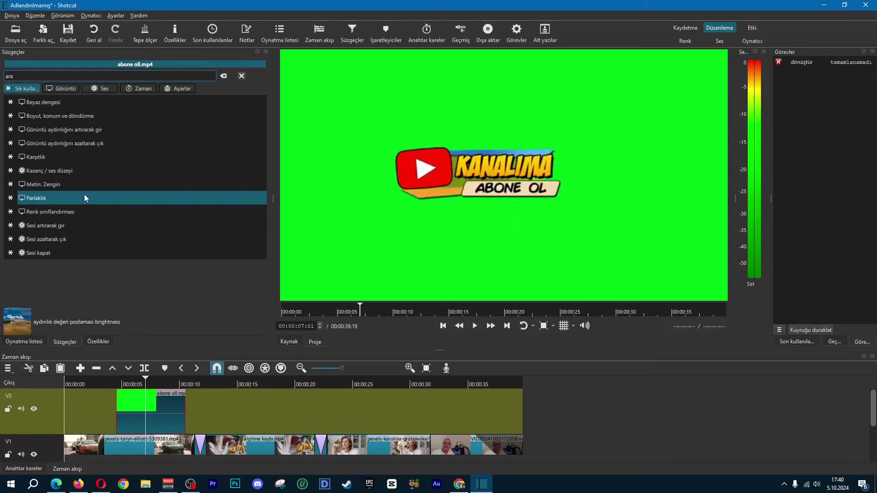
{"action": "left_click", "coordinate": [47, 75]}
{"action": "type", "text": "renk"}
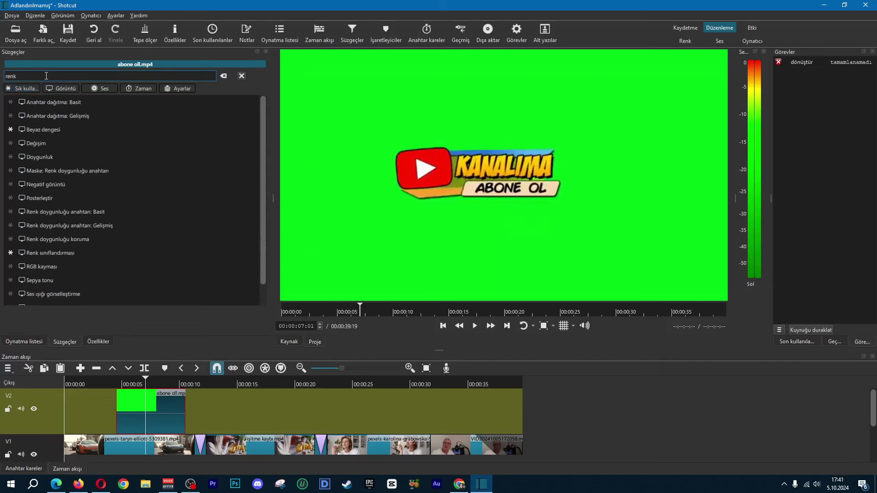
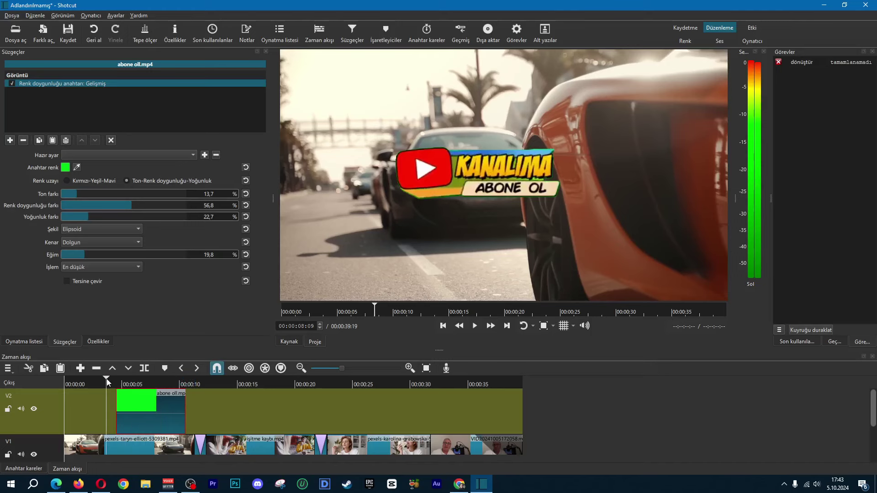
Play back the chroma-keyed abone oll.mp4 overlay above the car clip.
{"action": "key", "text": "space"}
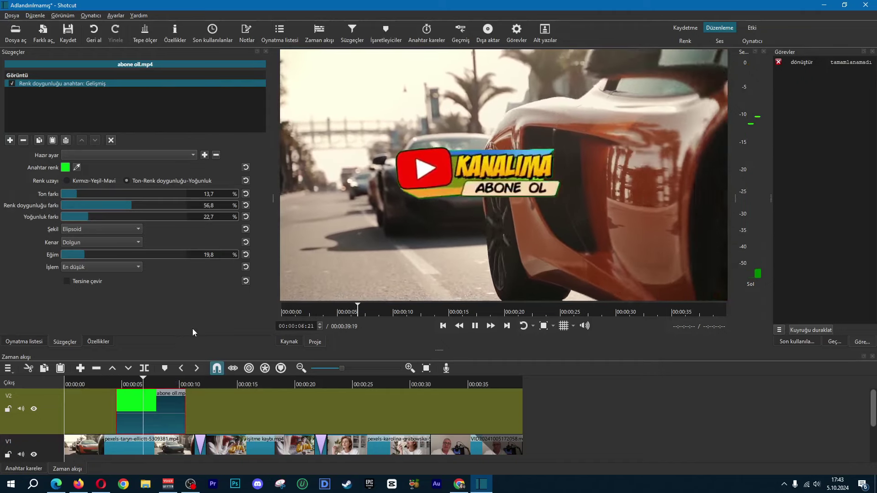
{"action": "key", "text": "space"}
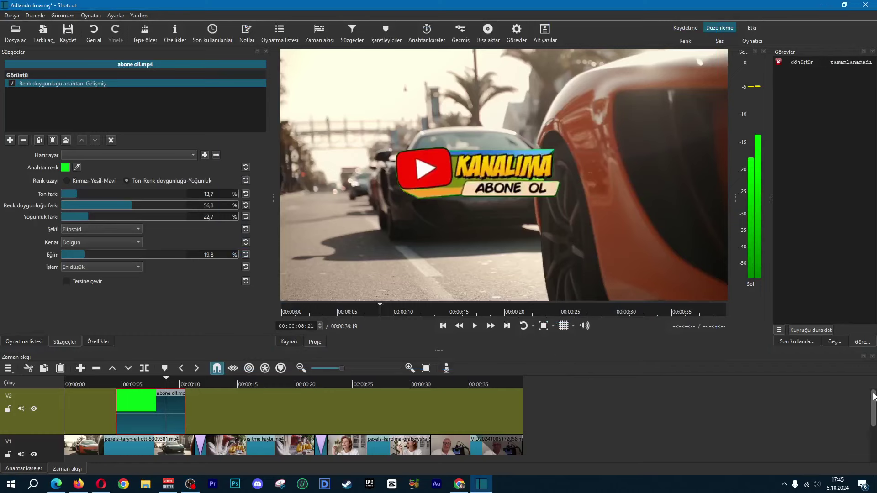
Select all clips on tracks V1 and A1 and move them together about 7 s later.
{"action": "left_click_drag", "start_coordinate": [873, 396], "coordinate": [875, 426]}
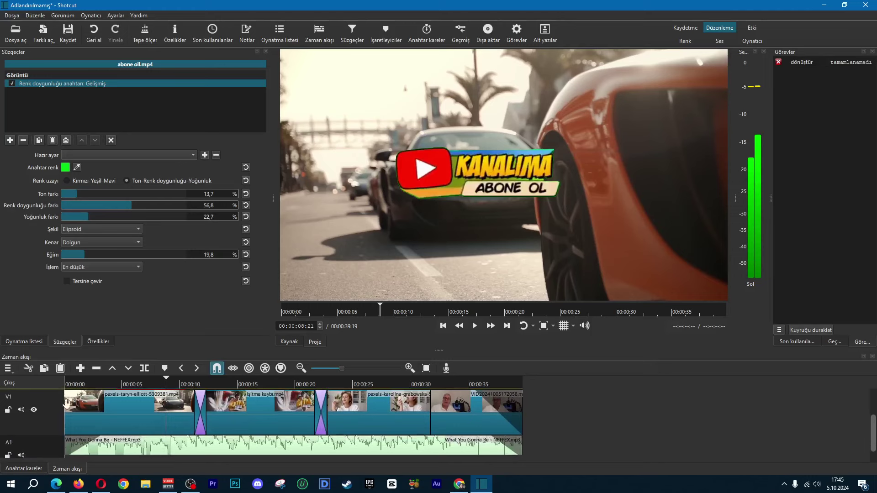
{"action": "left_click_drag", "start_coordinate": [547, 399], "coordinate": [52, 475]}
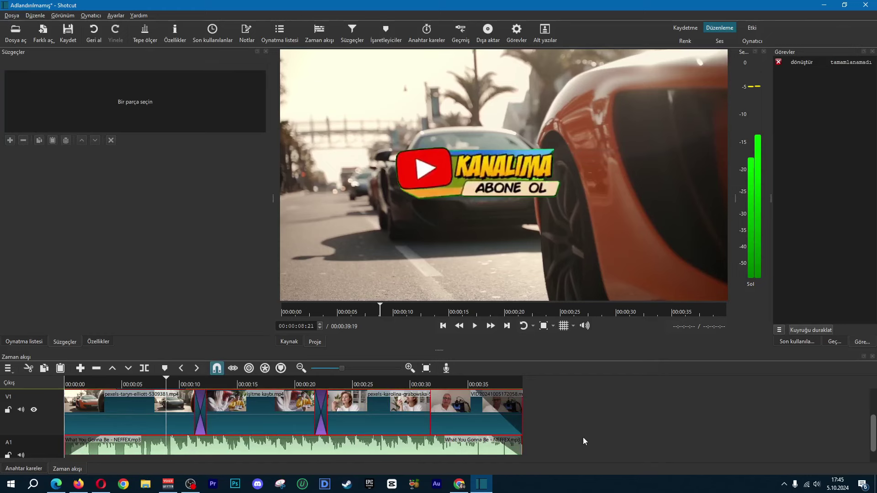
{"action": "left_click_drag", "start_coordinate": [375, 418], "coordinate": [465, 416]}
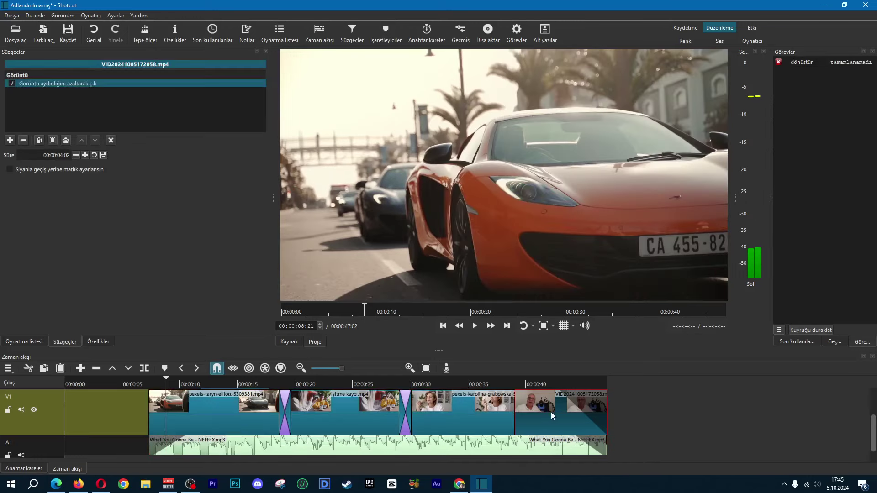
Move the VID20241005172058.mp4 clip to the start of V1 and the music clip back to the start of A1.
{"action": "left_click_drag", "start_coordinate": [551, 412], "coordinate": [94, 408]}
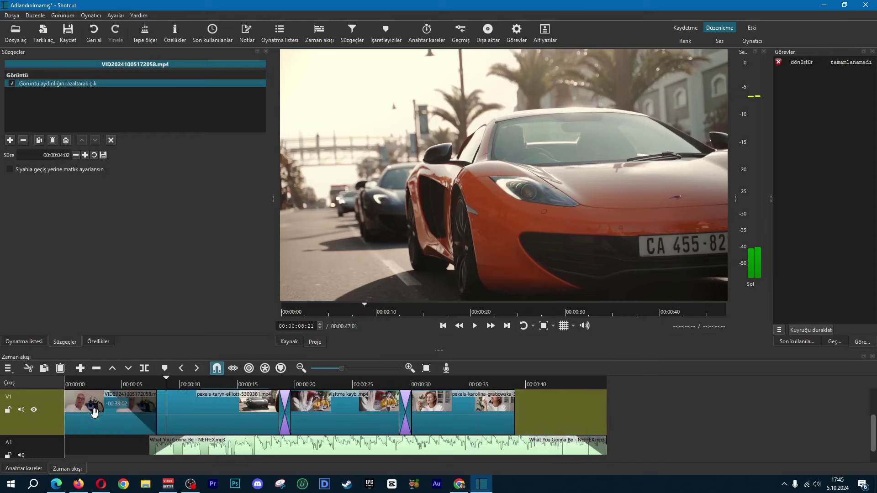
{"action": "left_click", "coordinate": [558, 449]}
{"action": "left_click_drag", "start_coordinate": [558, 449], "coordinate": [474, 450]}
Extend the last V1 clip by 12 frames to the music's end and try overlapping the car clip onto the first clip.
{"action": "left_click", "coordinate": [524, 417]}
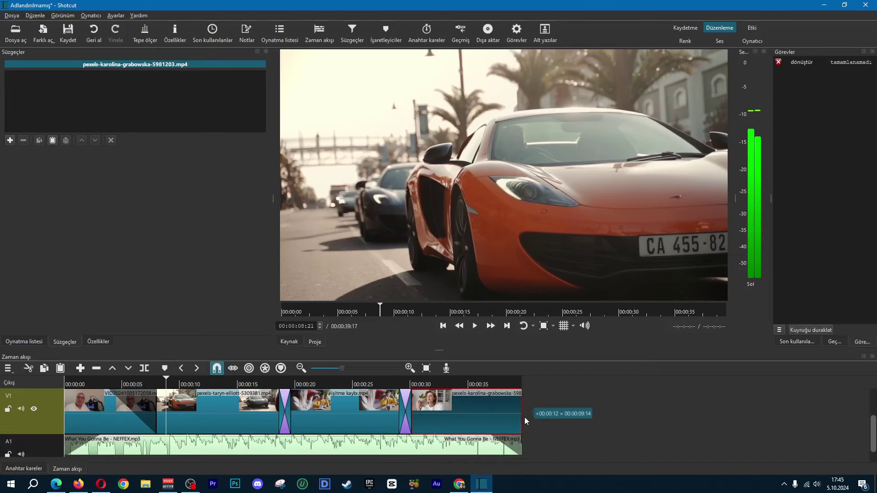
{"action": "left_click_drag", "start_coordinate": [184, 417], "coordinate": [175, 416]}
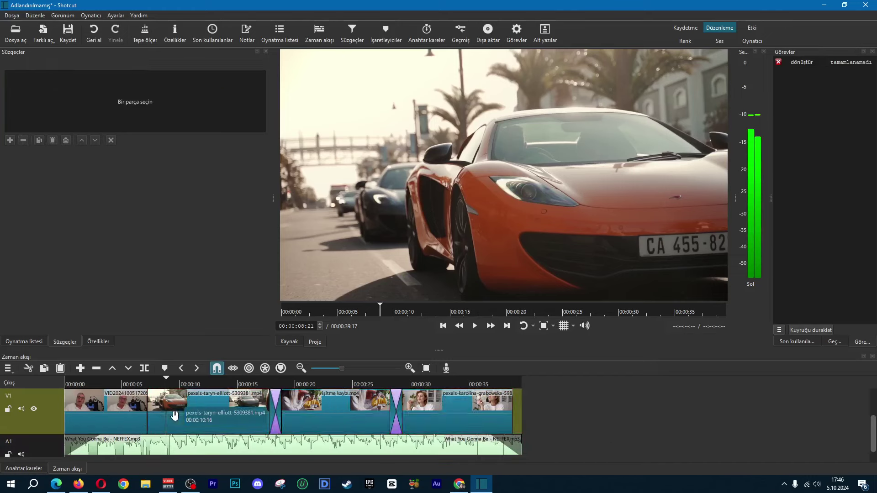
{"action": "key", "text": "ctrl+z"}
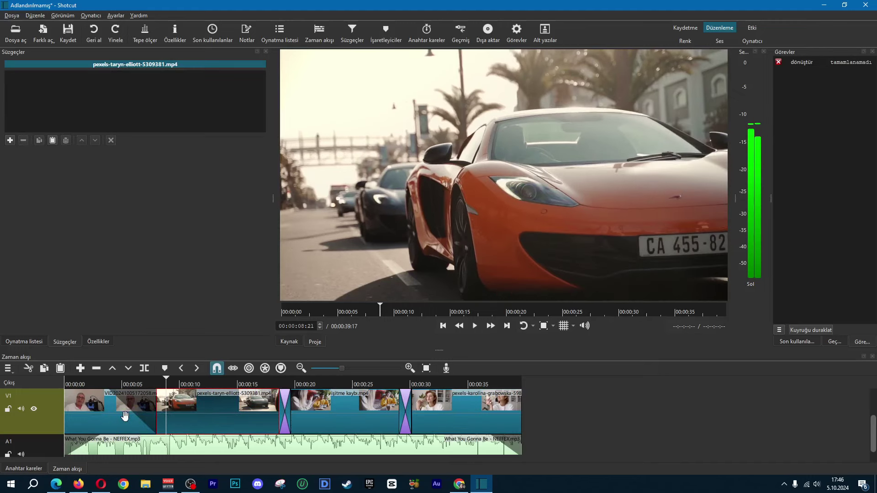
Overlap the VID20241005172058.mp4 clip onto the car clip as a transition and realign V1 from the timeline start to the music's end.
{"action": "left_click_drag", "start_coordinate": [115, 410], "coordinate": [137, 415]}
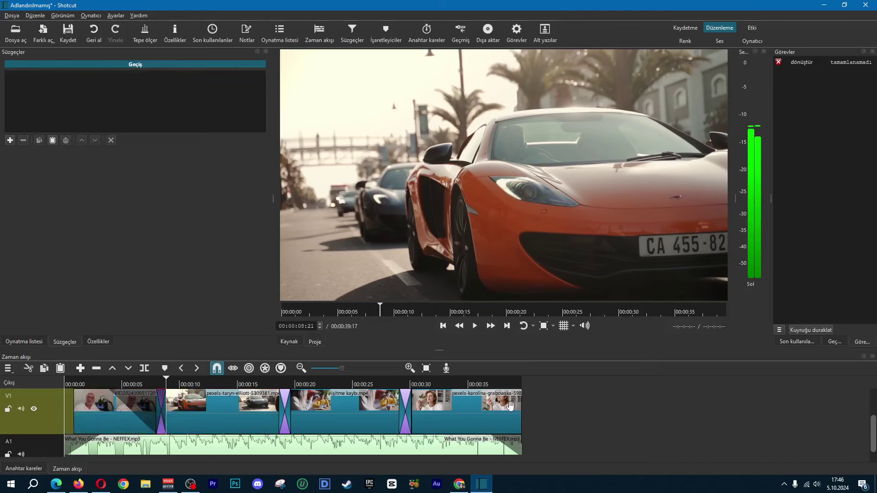
{"action": "left_click_drag", "start_coordinate": [525, 405], "coordinate": [110, 415]}
{"action": "left_click_drag", "start_coordinate": [519, 418], "coordinate": [525, 414]}
Play back the transition between the VID20241005172058.mp4 clip and the car clip.
{"action": "left_click", "coordinate": [115, 386]}
{"action": "key", "text": "space"}
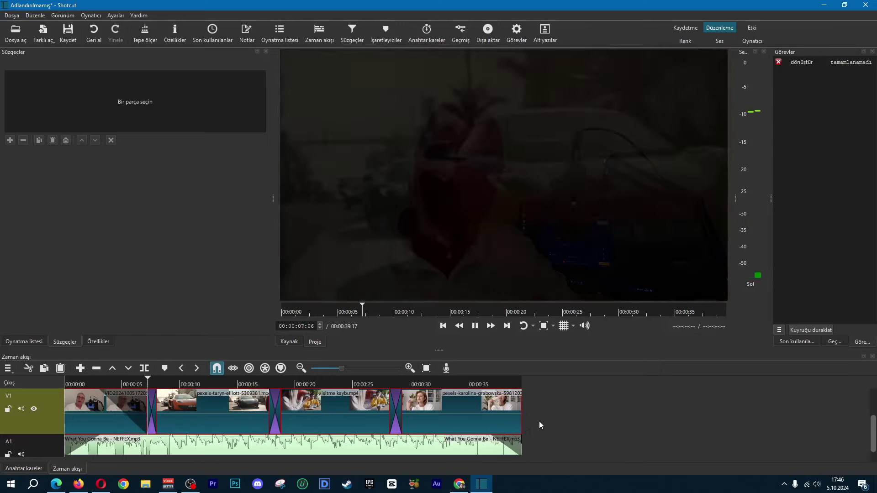
{"action": "key", "text": "space"}
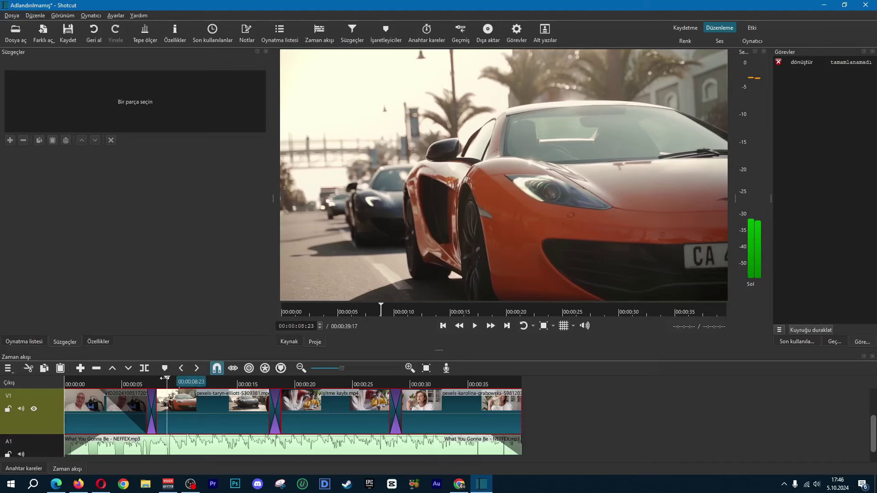
Show the VID20241005172058.mp4 clip near its start and add the Eski film: Kumlu video filter to it.
{"action": "left_click", "coordinate": [71, 384]}
{"action": "left_click", "coordinate": [96, 408]}
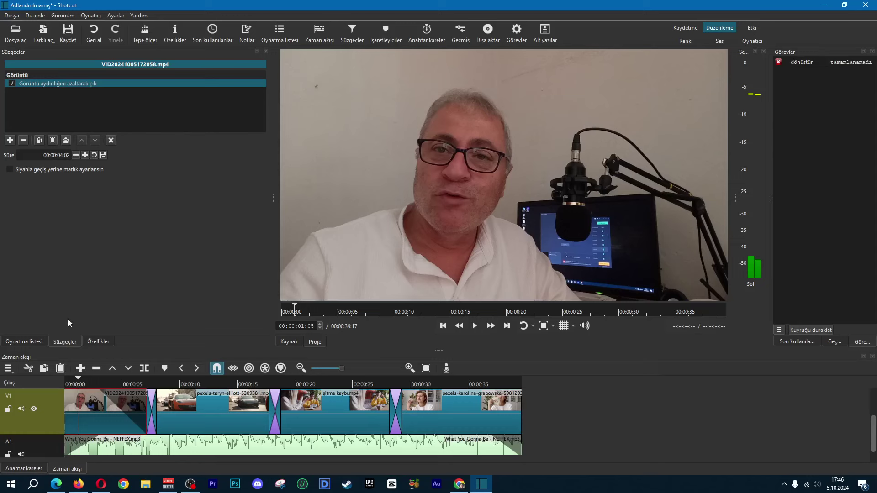
{"action": "left_click", "coordinate": [10, 141]}
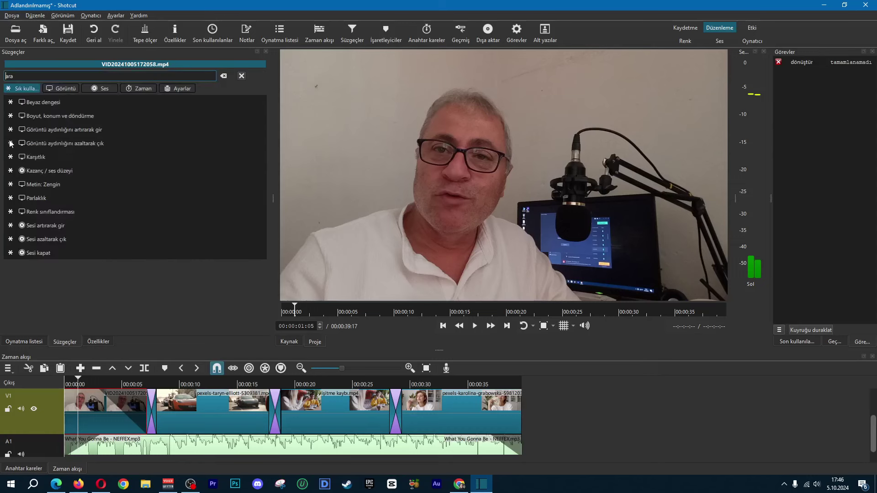
{"action": "left_click", "coordinate": [67, 90]}
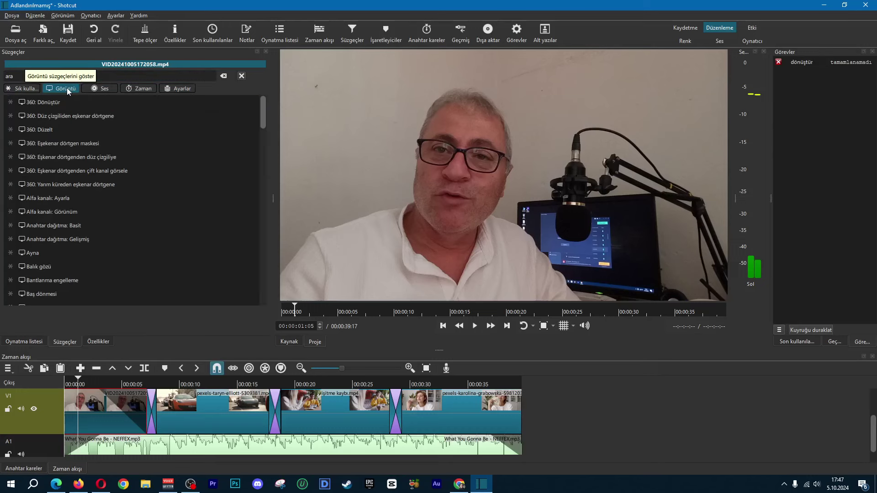
{"action": "scroll", "coordinate": [111, 202], "scroll_direction": "down", "scroll_amount": 3}
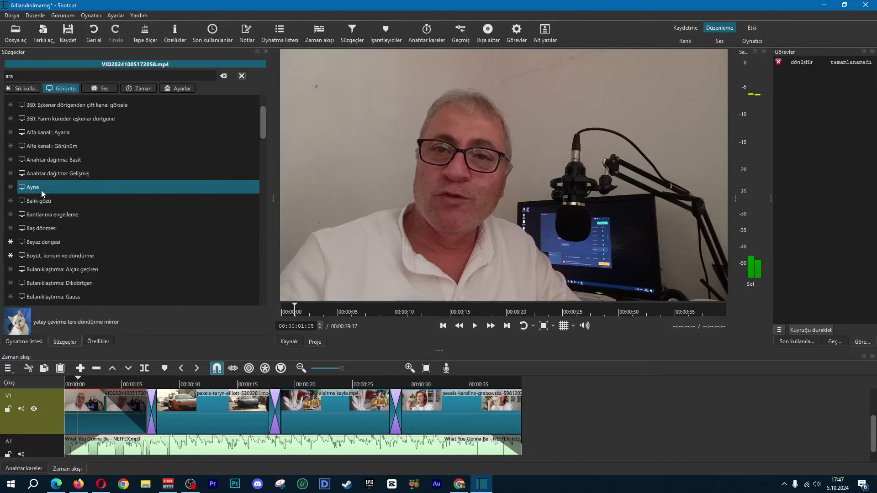
{"action": "scroll", "coordinate": [68, 235], "scroll_direction": "down", "scroll_amount": 5}
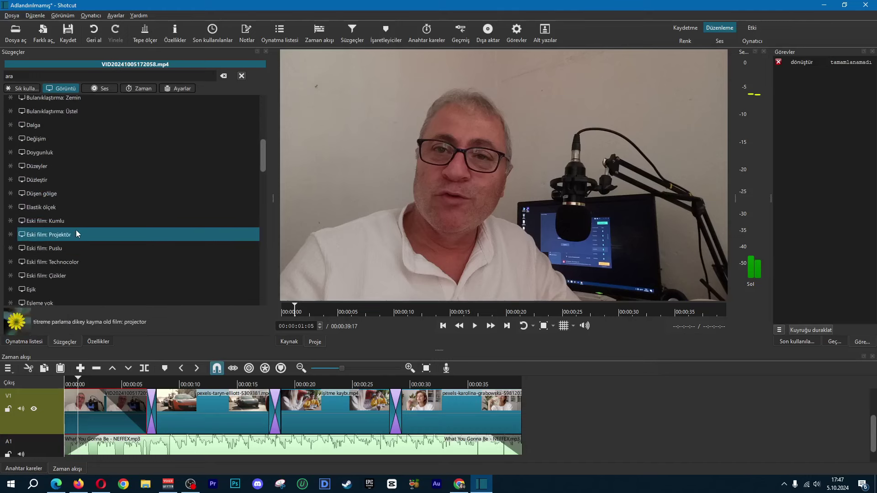
{"action": "scroll", "coordinate": [57, 185], "scroll_direction": "down", "scroll_amount": 1}
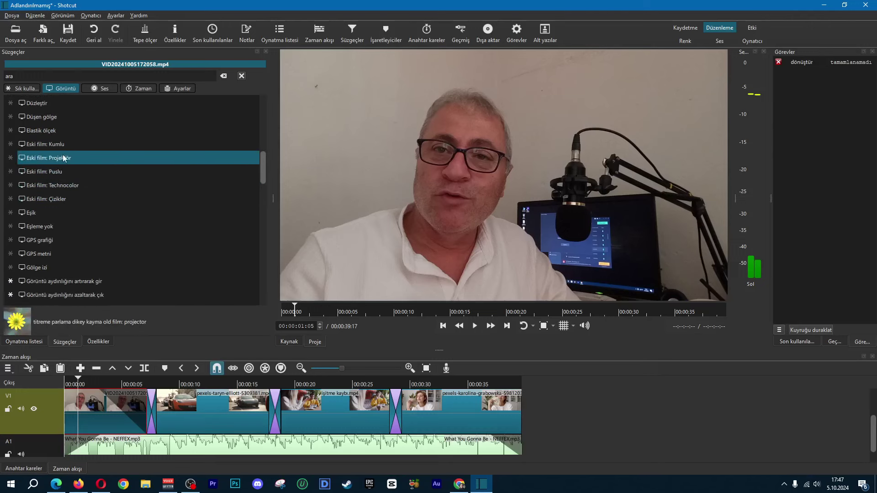
{"action": "left_click", "coordinate": [62, 144]}
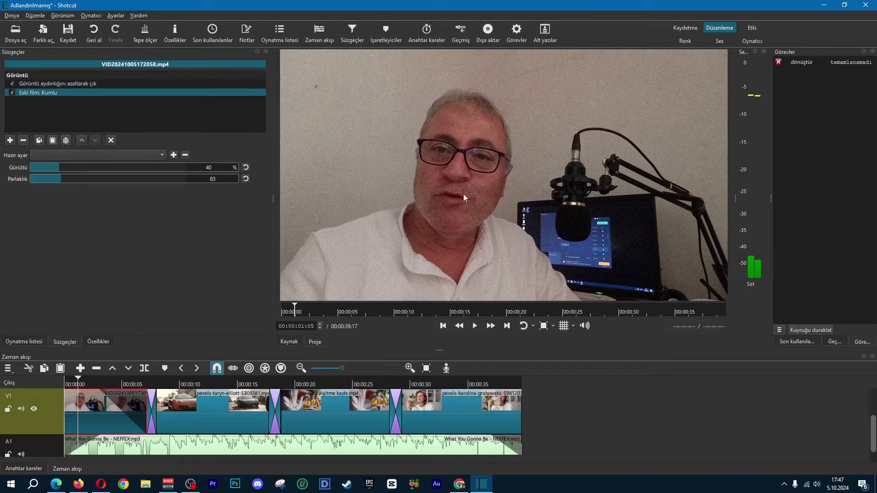
Preview the Eski film: Kumlu filter with Gürültü set to 102% and undo the filter.
{"action": "left_click_drag", "start_coordinate": [59, 166], "coordinate": [112, 178]}
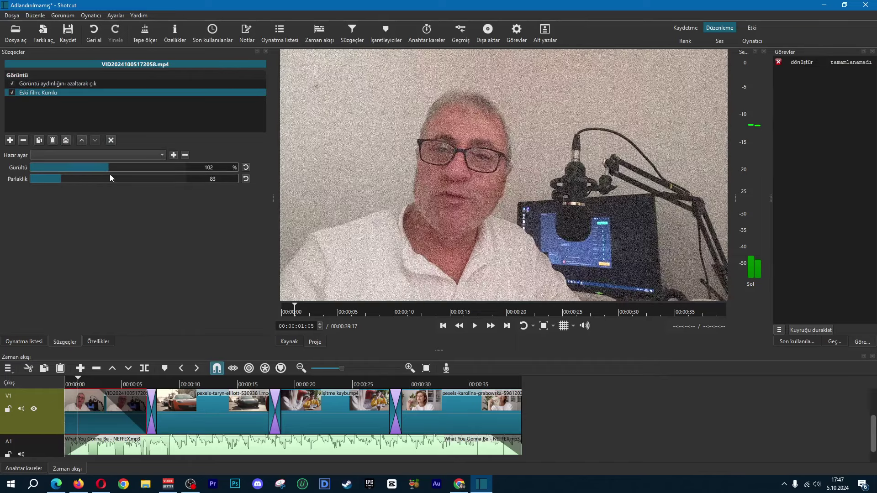
{"action": "key", "text": "space"}
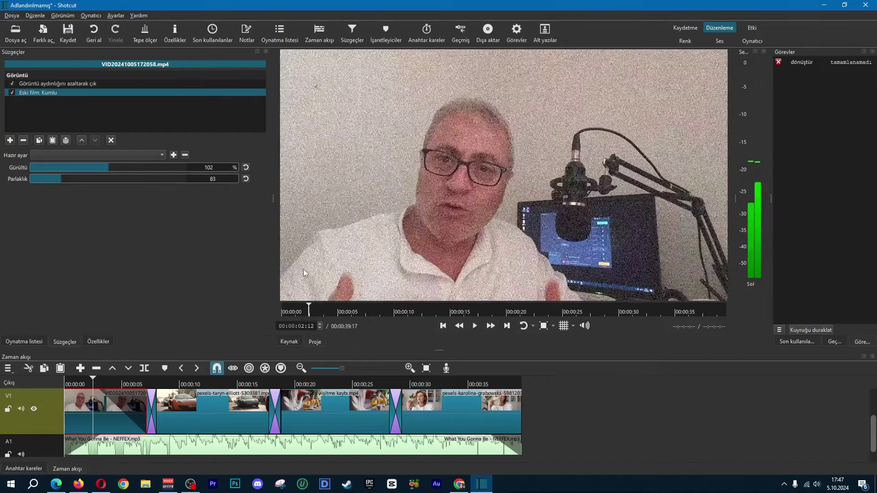
{"action": "key", "text": "ctrl+z"}
Try the Ayna filter on the VID20241005172058.mp4 clip and undo it.
{"action": "left_click", "coordinate": [10, 140]}
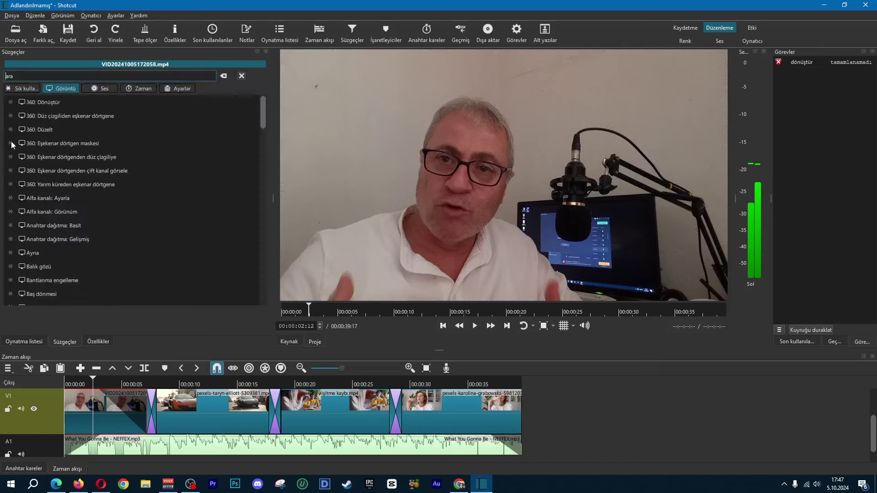
{"action": "left_click", "coordinate": [74, 258]}
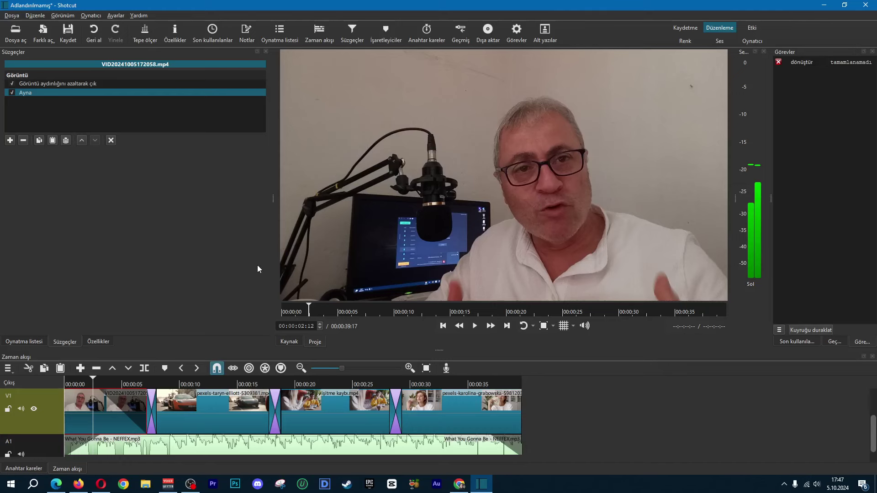
{"action": "key", "text": "ctrl+z"}
Add the Balık gözü filter to the VID20241005172058.mp4 clip and set its Odak oranı to 0,755.
{"action": "left_click", "coordinate": [10, 144]}
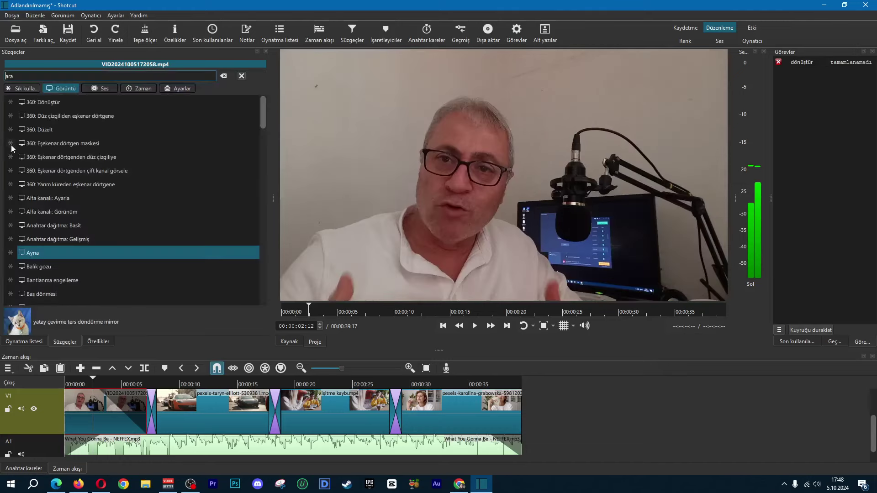
{"action": "left_click", "coordinate": [48, 267]}
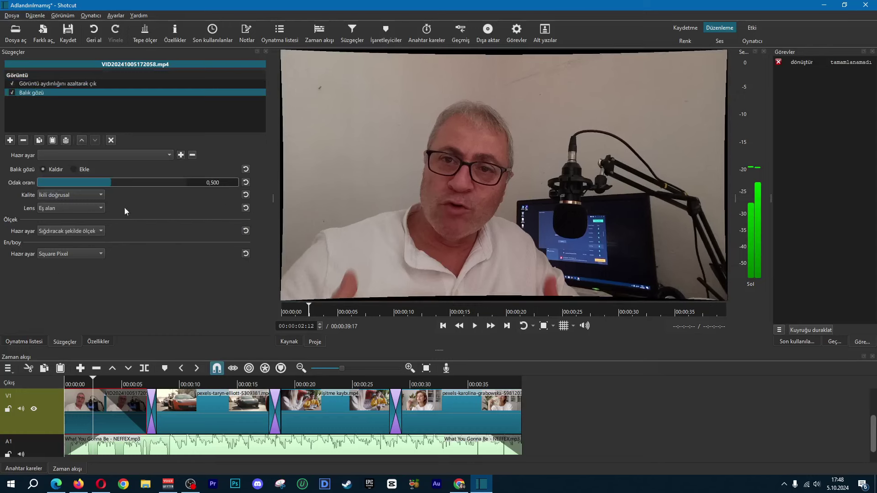
{"action": "left_click_drag", "start_coordinate": [110, 184], "coordinate": [151, 185]}
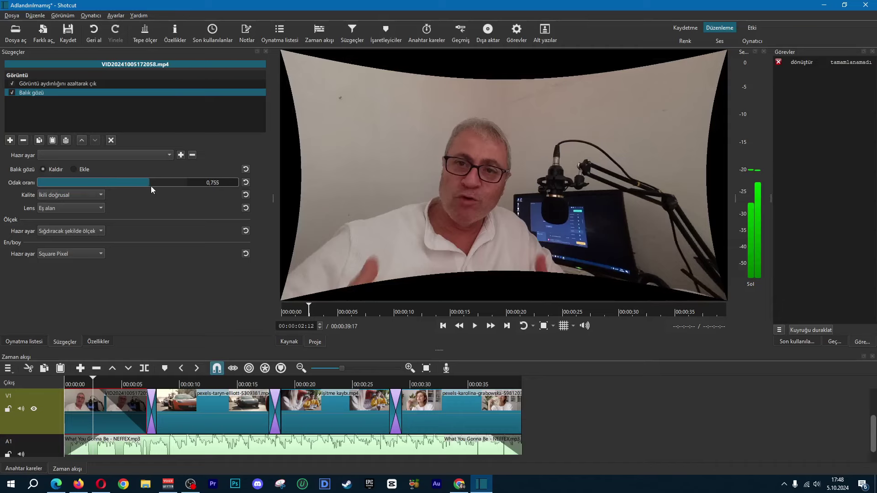
Add the Baş dönmesi filter to the VID20241005172058.mp4 clip and set its Hız to 42,19%.
{"action": "left_click", "coordinate": [10, 141]}
{"action": "scroll", "coordinate": [73, 205], "scroll_direction": "down", "scroll_amount": 2}
{"action": "left_click", "coordinate": [69, 203]}
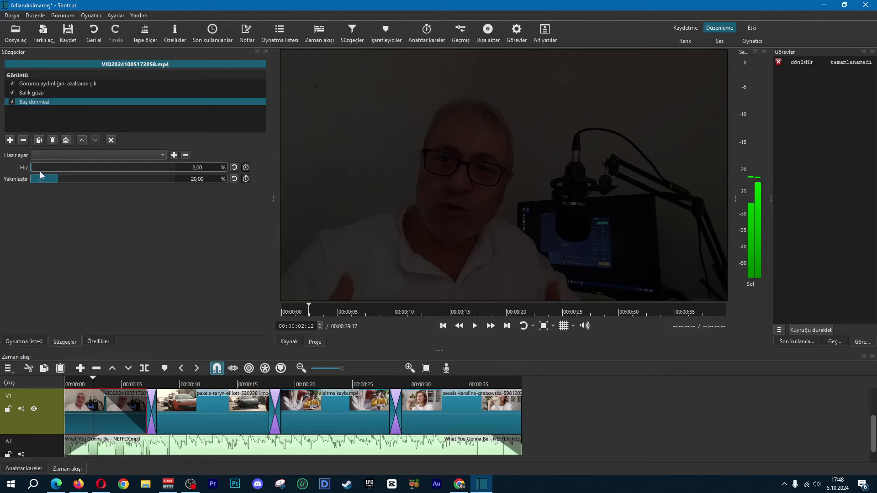
{"action": "left_click_drag", "start_coordinate": [36, 168], "coordinate": [92, 170]}
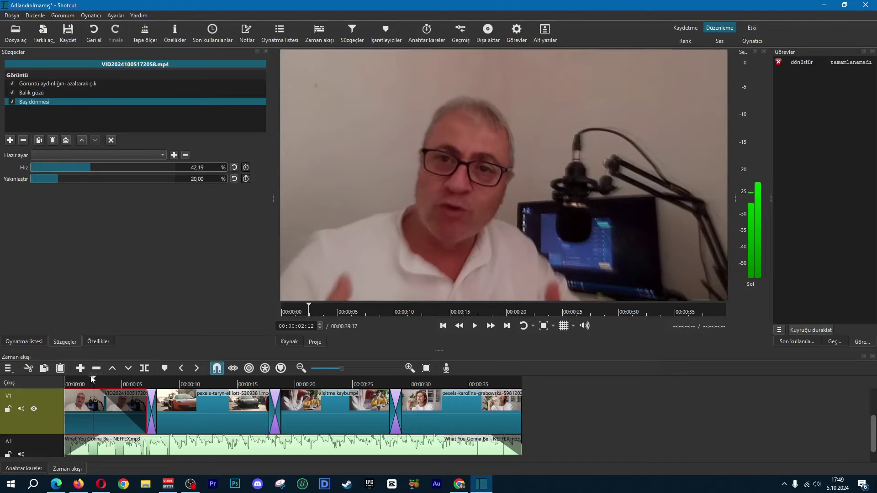
Play the clip from near its start with the Baş dönmesi effect and undo that filter.
{"action": "left_click", "coordinate": [72, 381]}
{"action": "key", "text": "space"}
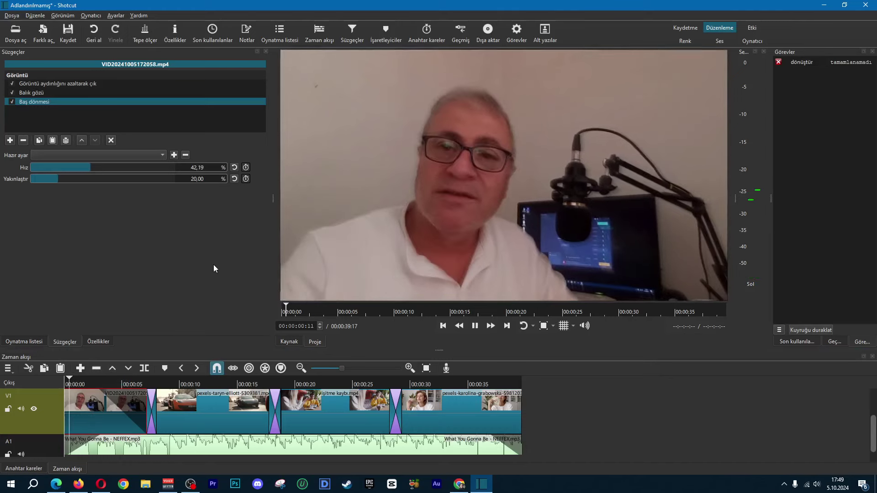
{"action": "key", "text": "space"}
{"action": "key", "text": "ctrl+z"}
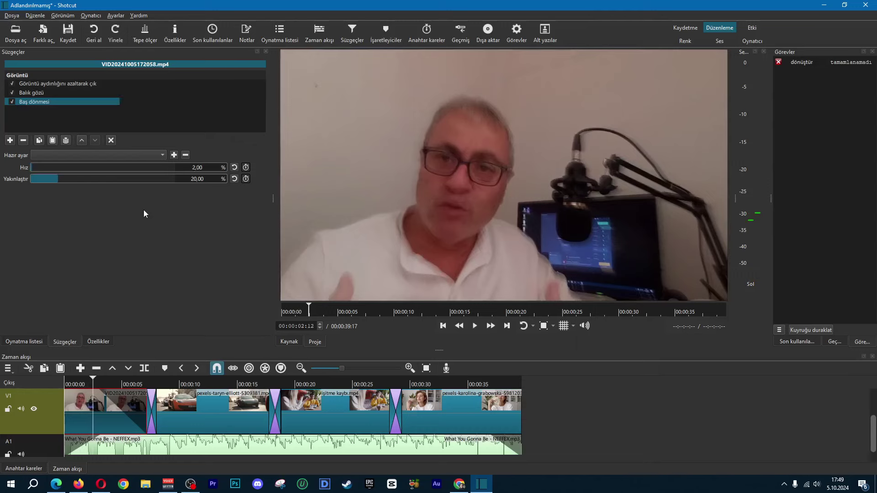
Try the Izgara filter on the VID20241005172058.mp4 clip in playback and undo it.
{"action": "scroll", "coordinate": [78, 229], "scroll_direction": "down", "scroll_amount": 3}
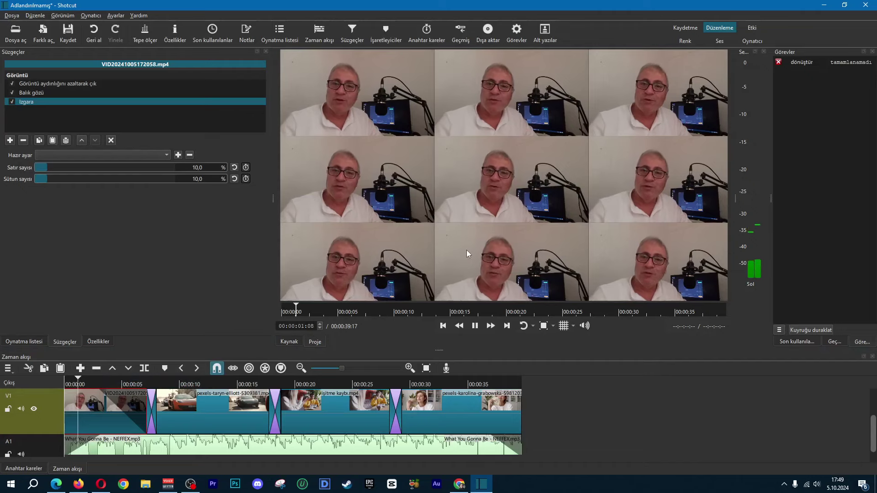
{"action": "key", "text": "space"}
{"action": "key", "text": "ctrl+z"}
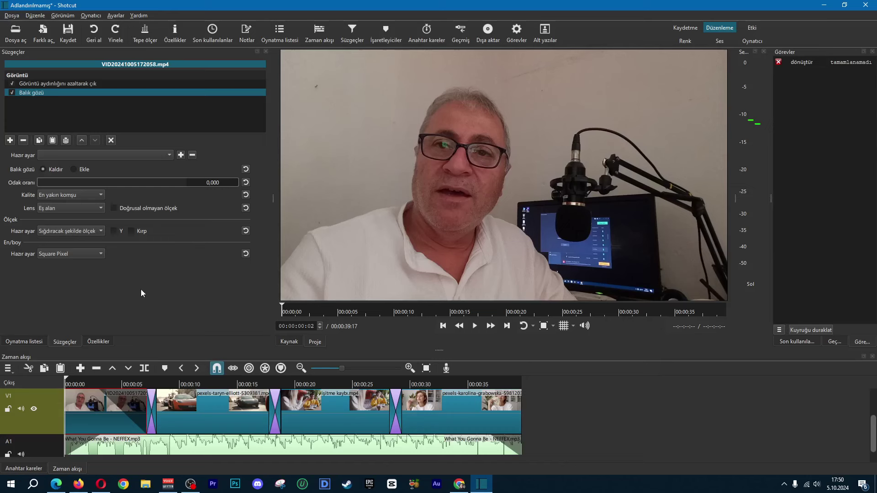
Search the filters for "metin" and add Metin: Zengin and Metin: Basit to the VID20241005172058.mp4 clip.
{"action": "left_click", "coordinate": [10, 140]}
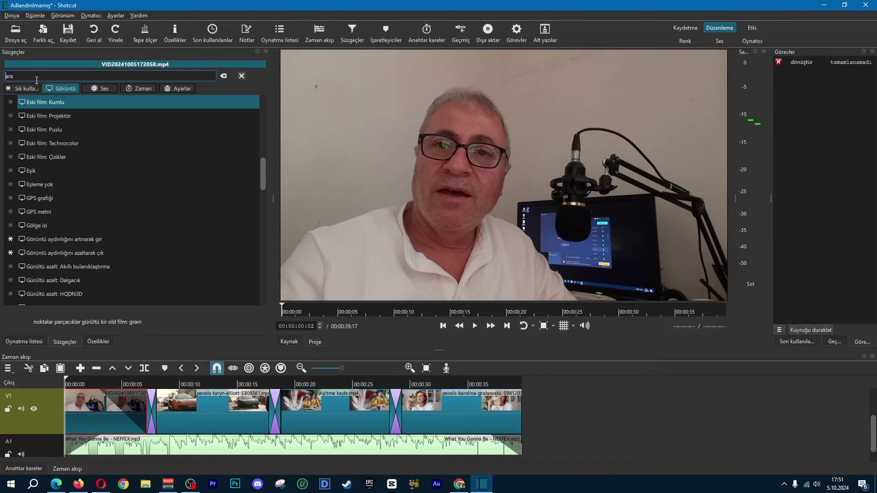
{"action": "type", "text": "metin"}
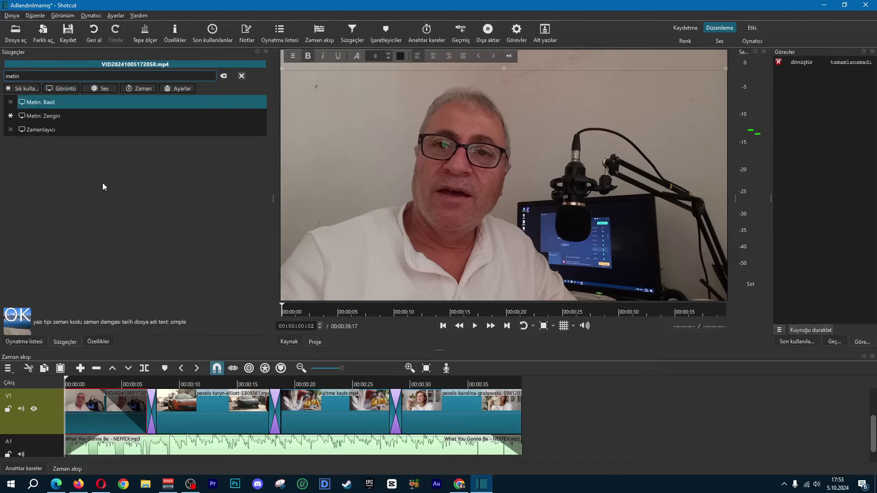
{"action": "key", "text": "Return"}
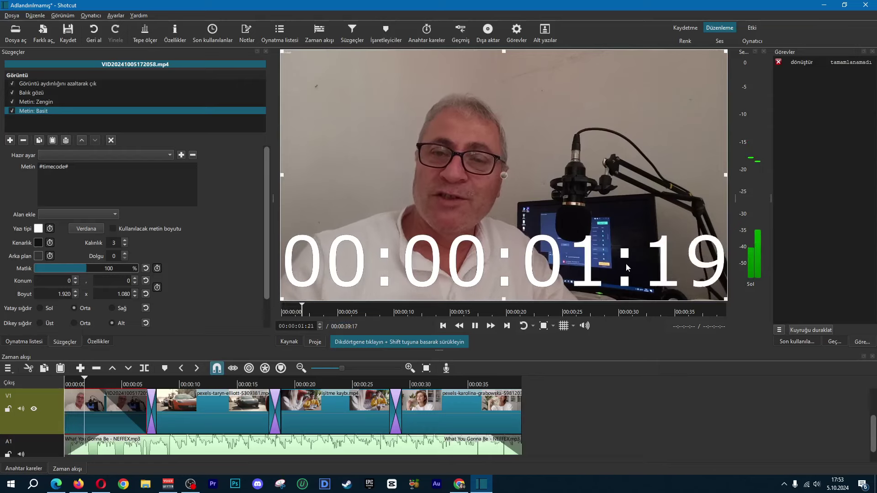
Stop playback, replace the Metin: Basit timecode with "Merhaba" and enable Kullanılacak metin boyutu.
{"action": "key", "text": "space"}
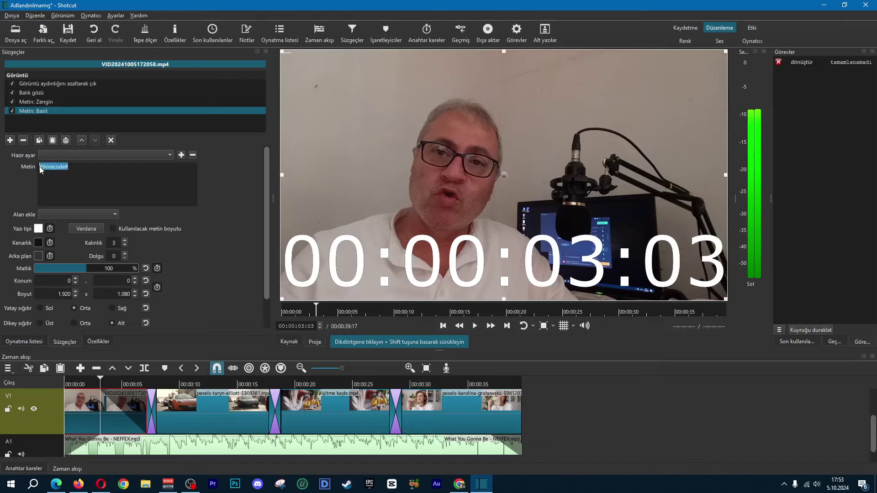
{"action": "type", "text": "Merhaba"}
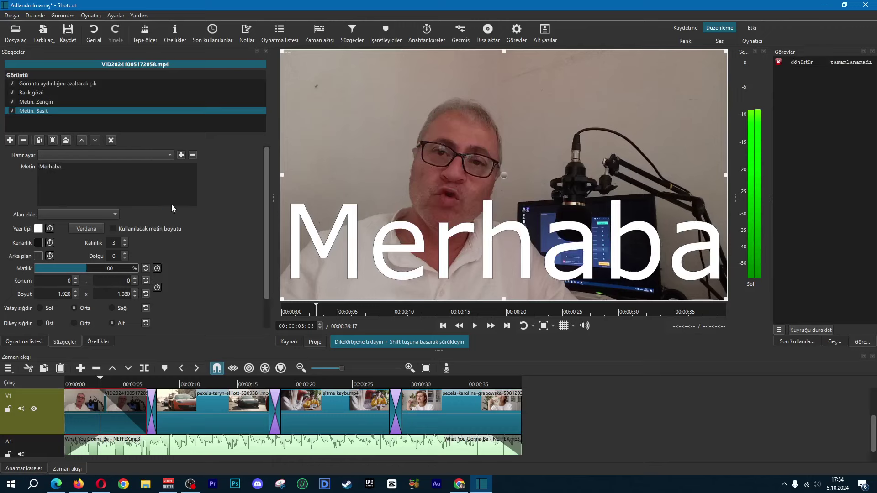
{"action": "left_click", "coordinate": [115, 227]}
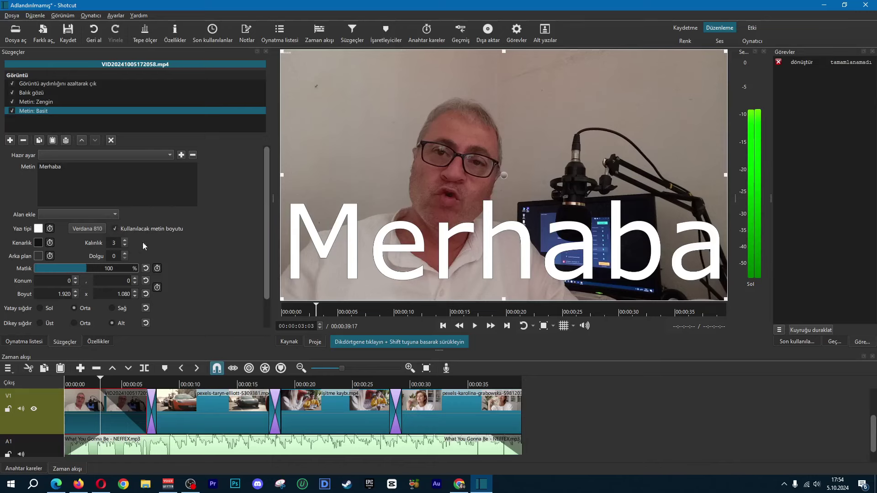
Set the font of the Merhaba text in the Metin: Basit filter to Tahoma Normal at size 72.
{"action": "left_click", "coordinate": [86, 230]}
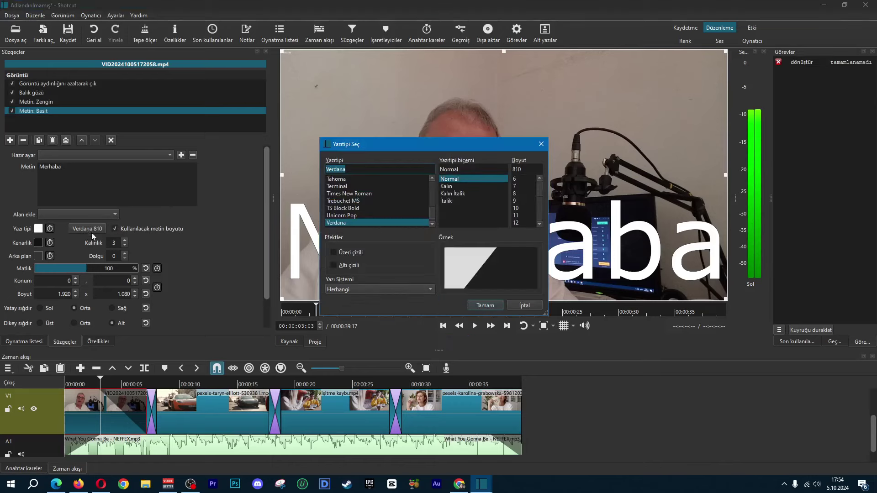
{"action": "left_click", "coordinate": [337, 180]}
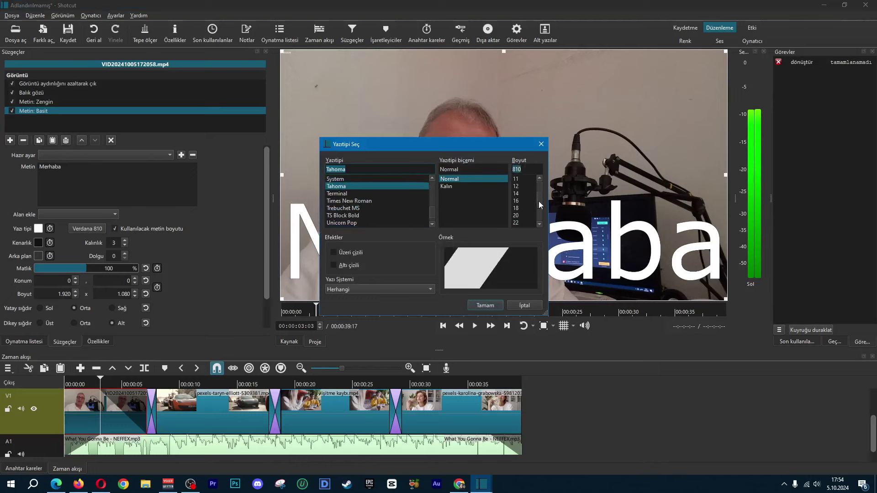
{"action": "left_click", "coordinate": [517, 222]}
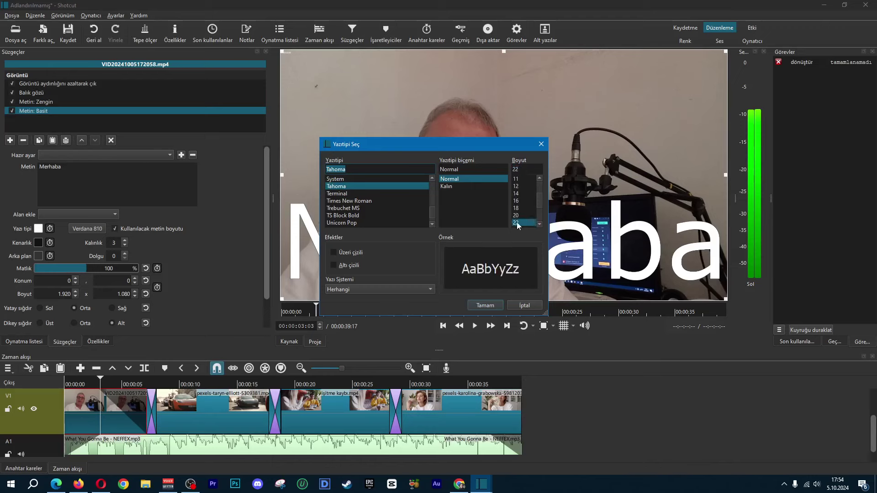
{"action": "left_click", "coordinate": [485, 306]}
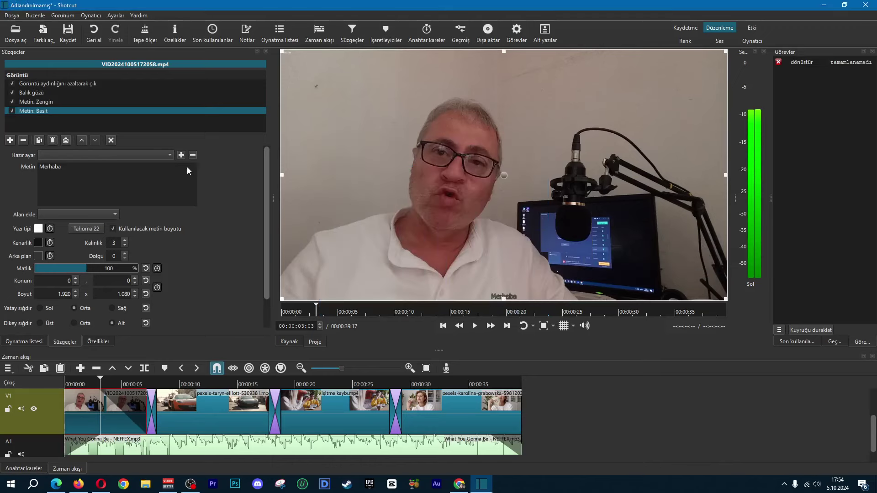
{"action": "left_click", "coordinate": [86, 228]}
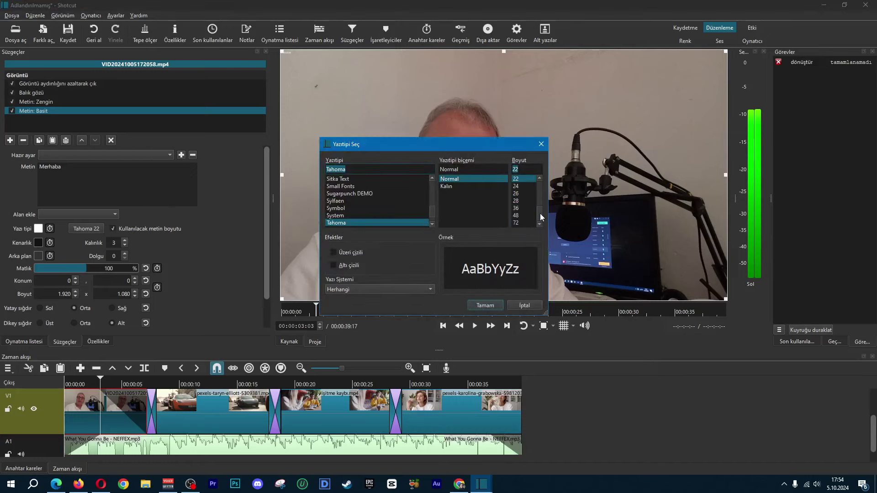
{"action": "left_click", "coordinate": [517, 223]}
{"action": "left_click", "coordinate": [485, 305]}
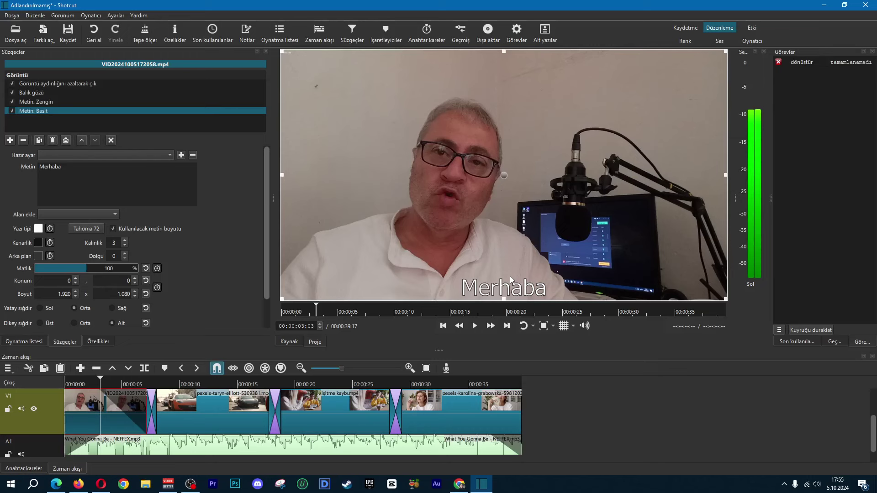
Set the outline (Kenarlık) colour of the Merhaba text to red.
{"action": "left_click_drag", "start_coordinate": [81, 270], "coordinate": [113, 270]}
{"action": "left_click", "coordinate": [38, 243]}
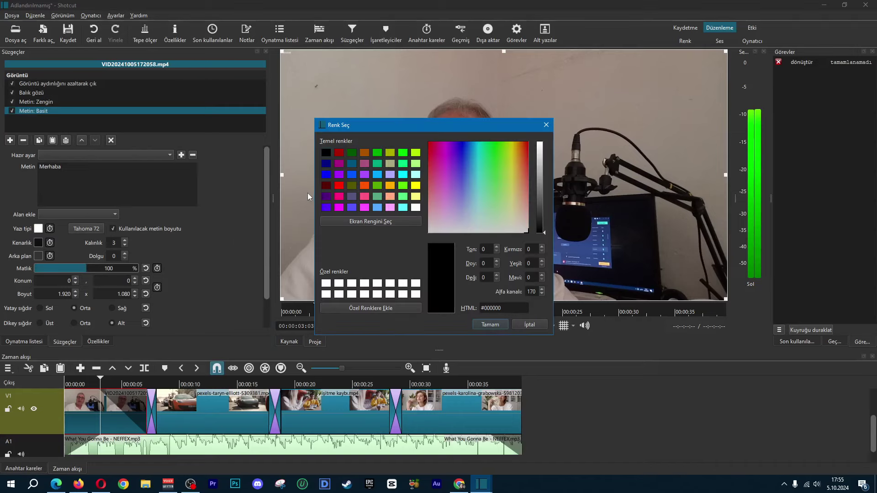
{"action": "left_click", "coordinate": [338, 185]}
{"action": "key", "text": "Return"}
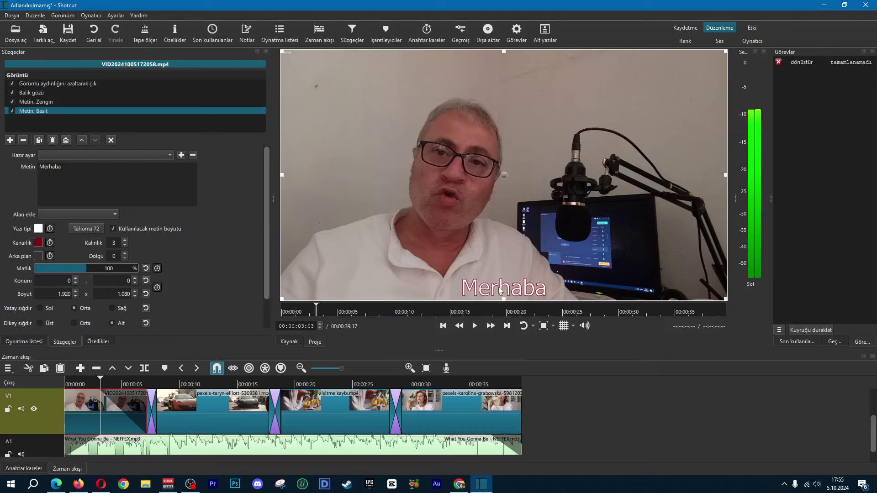
Shift the Merhaba text to position 10, -80, and realign it to the top in a 1926 × 817 rectangle at 8, 30.
{"action": "left_click_drag", "start_coordinate": [498, 286], "coordinate": [246, 295]}
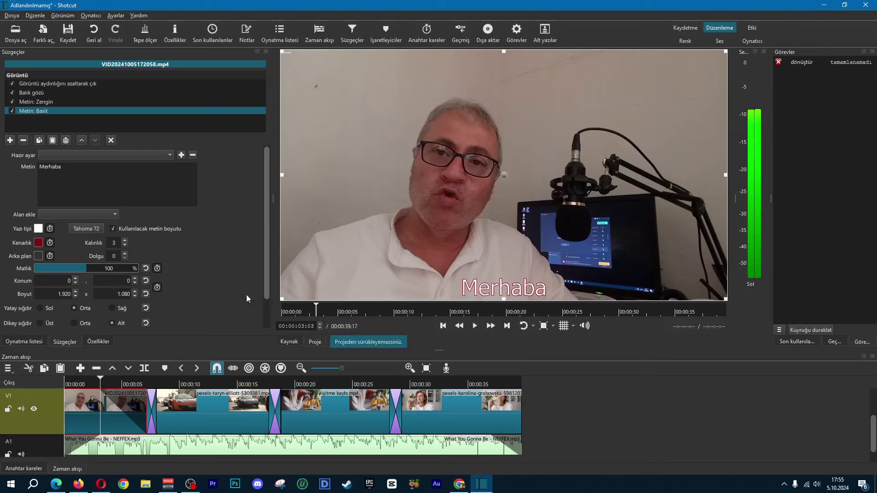
{"action": "scroll", "coordinate": [75, 283], "scroll_direction": "up", "scroll_amount": 18}
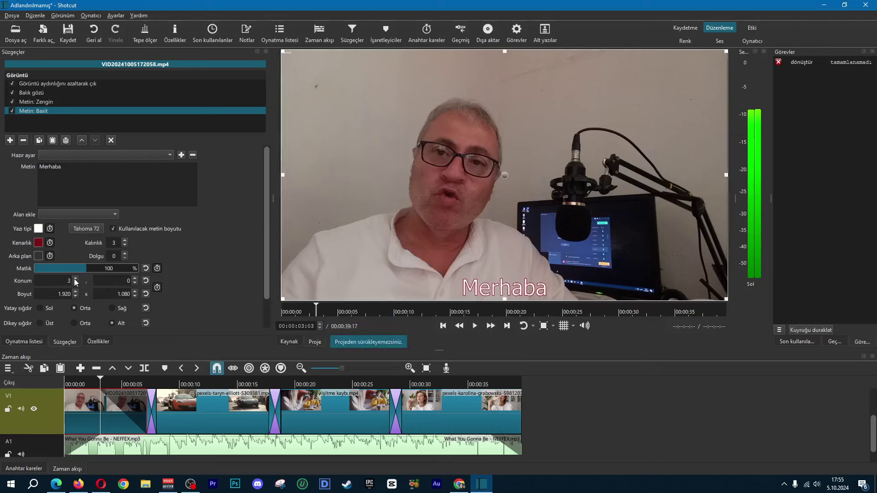
{"action": "scroll", "coordinate": [76, 284], "scroll_direction": "down", "scroll_amount": 8}
{"action": "scroll", "coordinate": [135, 283], "scroll_direction": "up", "scroll_amount": 6}
{"action": "scroll", "coordinate": [135, 284], "scroll_direction": "down", "scroll_amount": 15}
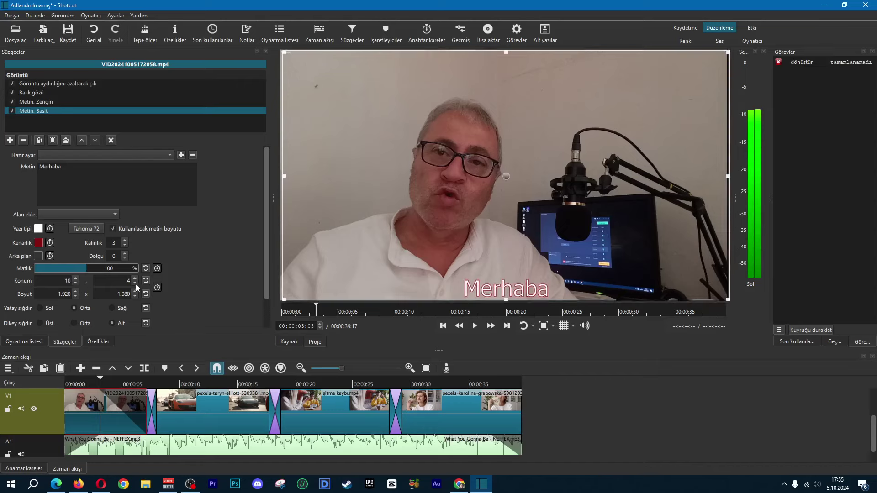
{"action": "double_click", "coordinate": [129, 284]}
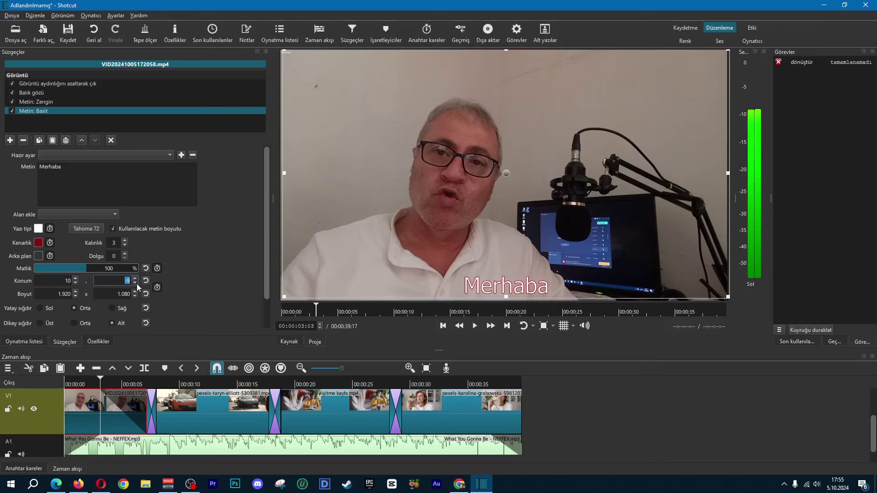
{"action": "type", "text": "-40"}
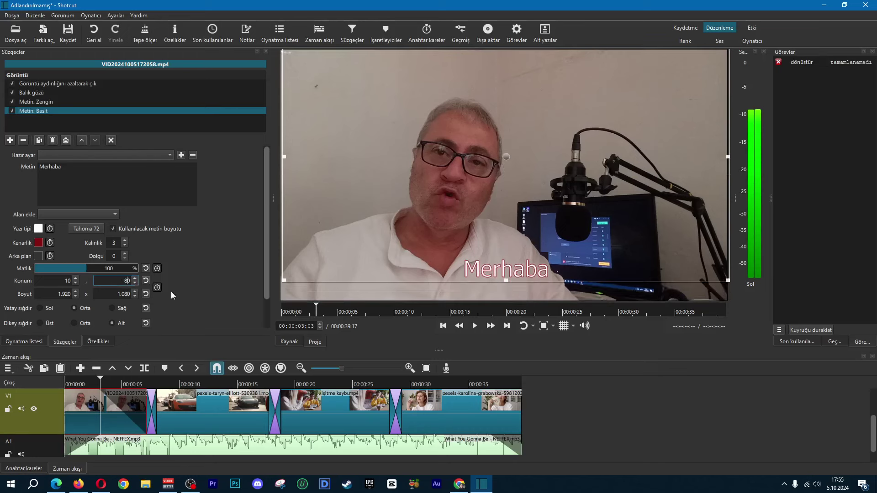
{"action": "left_click_drag", "start_coordinate": [506, 290], "coordinate": [519, 341]}
{"action": "key", "text": "ctrl+z"}
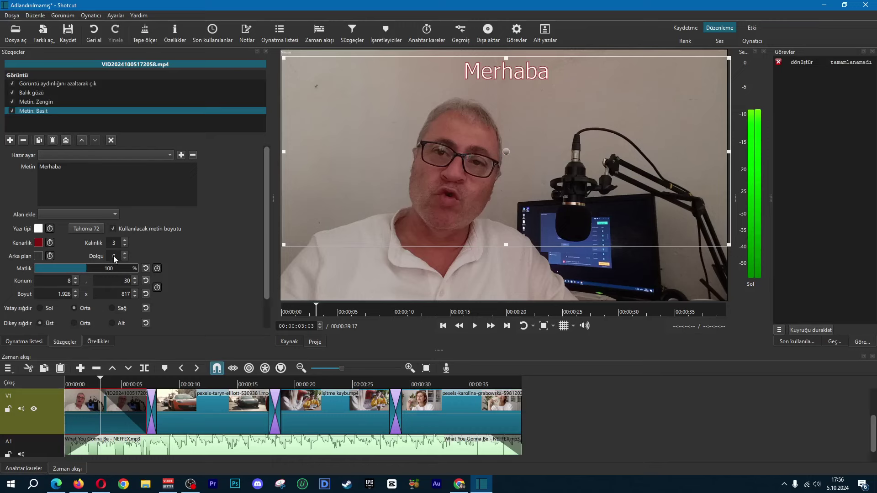
Set the Merhaba text's padding (Dolgu) to 22 and its background colour to blue.
{"action": "left_click_drag", "start_coordinate": [125, 254], "coordinate": [125, 254]}
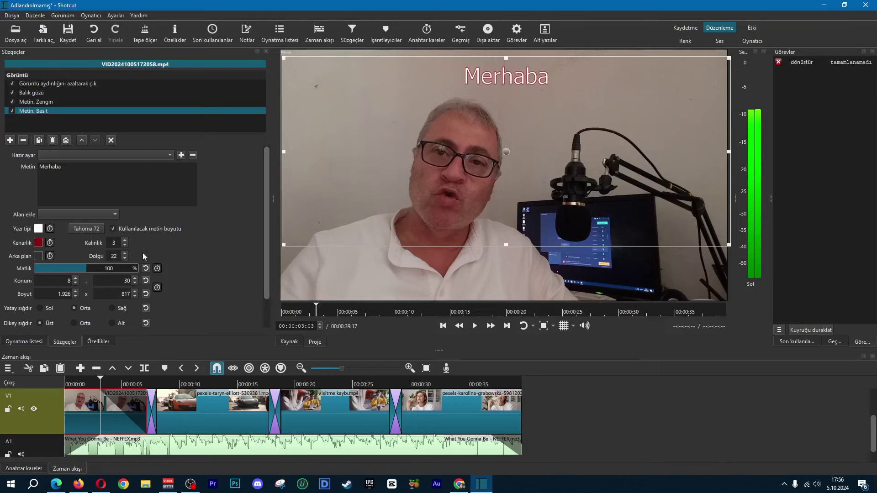
{"action": "left_click", "coordinate": [38, 256]}
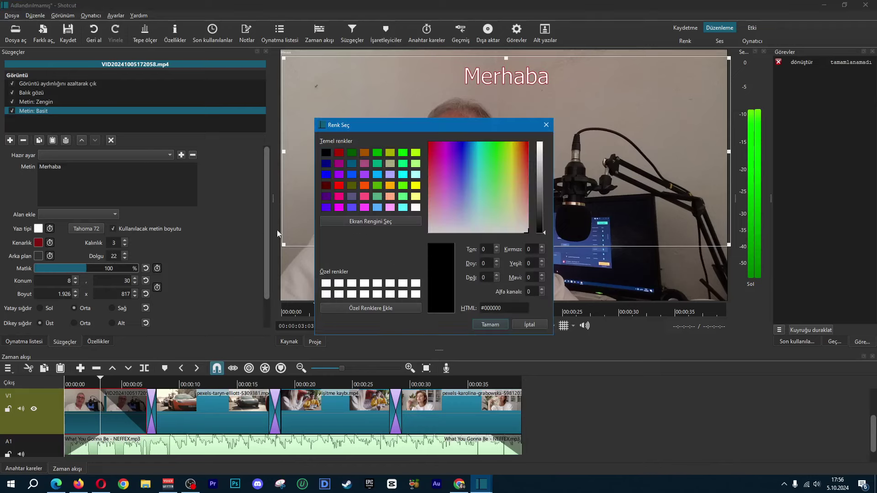
{"action": "left_click", "coordinate": [326, 174]}
{"action": "left_click", "coordinate": [490, 324]}
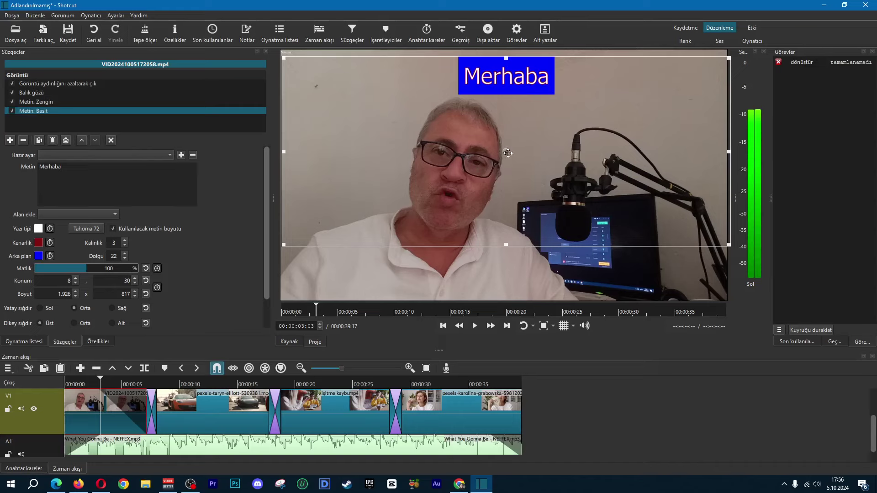
Move the Merhaba text rectangle to position -760, 620 so the text sits near the frame's left edge.
{"action": "mouse_move", "coordinate": [509, 180]}
{"action": "left_mouse_down"}
{"action": "mouse_move", "coordinate": [509, 191]}
{"action": "mouse_move", "coordinate": [511, 183]}
{"action": "left_mouse_up"}
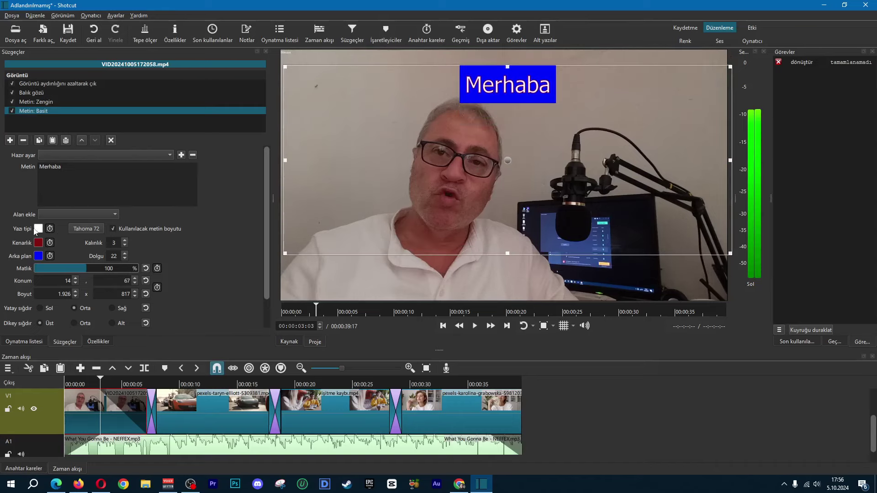
{"action": "left_click", "coordinate": [38, 229]}
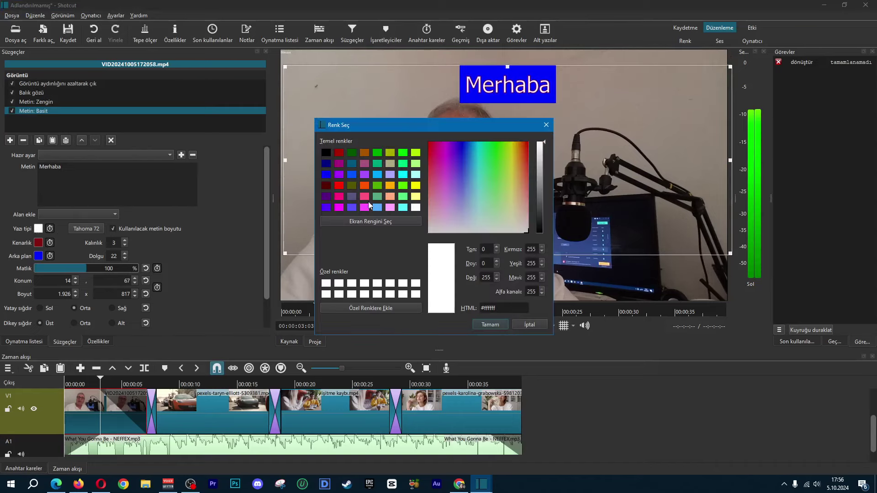
{"action": "left_click", "coordinate": [536, 322]}
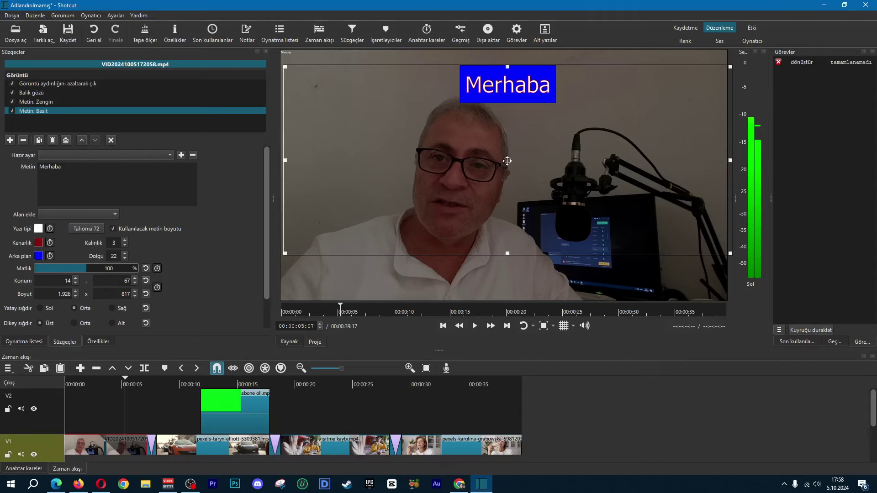
{"action": "left_click_drag", "start_coordinate": [493, 163], "coordinate": [319, 293]}
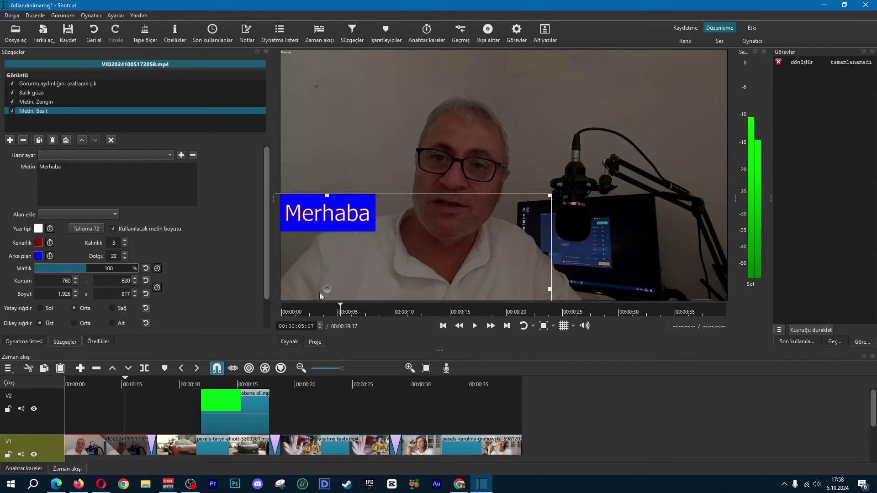
Keyframe the Merhaba text's position from -760, 620 at the clip's start to about 1168, 622 at its end.
{"action": "left_click", "coordinate": [23, 469]}
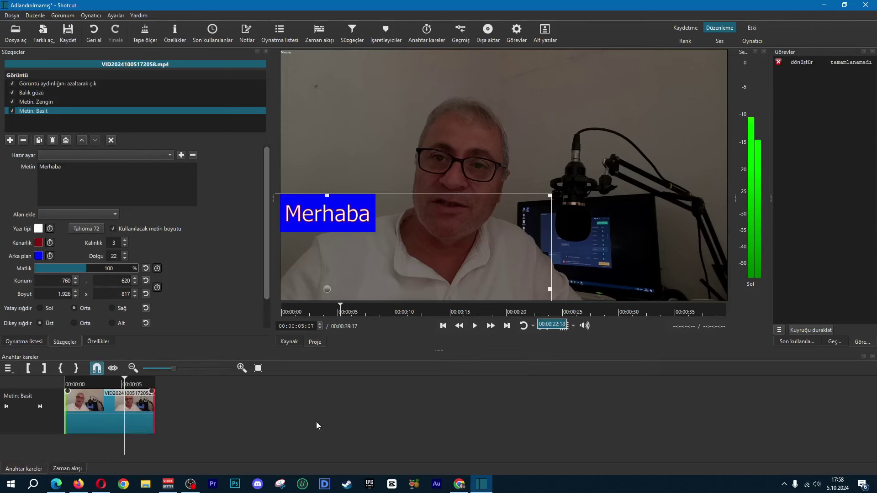
{"action": "key", "text": "Home"}
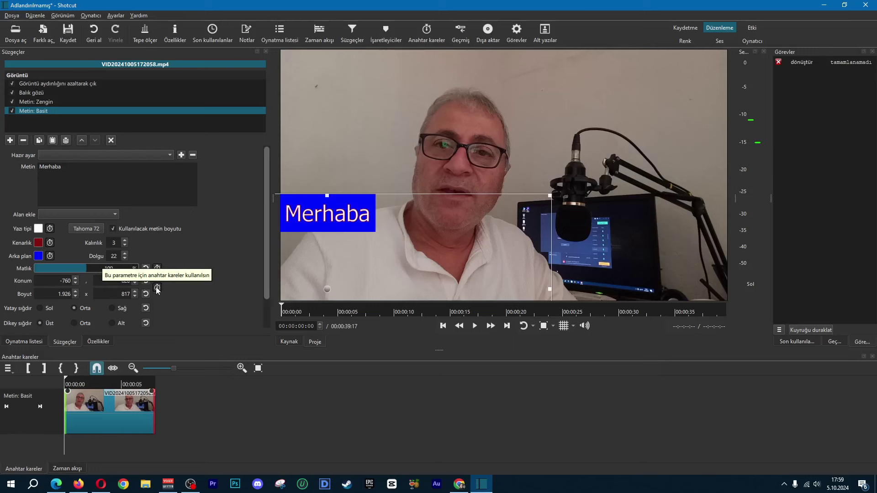
{"action": "left_click", "coordinate": [157, 288]}
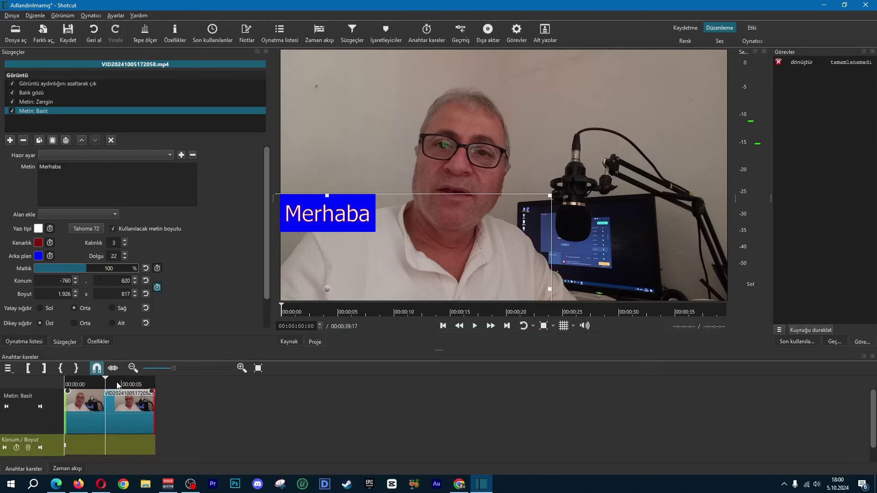
{"action": "left_click", "coordinate": [154, 383]}
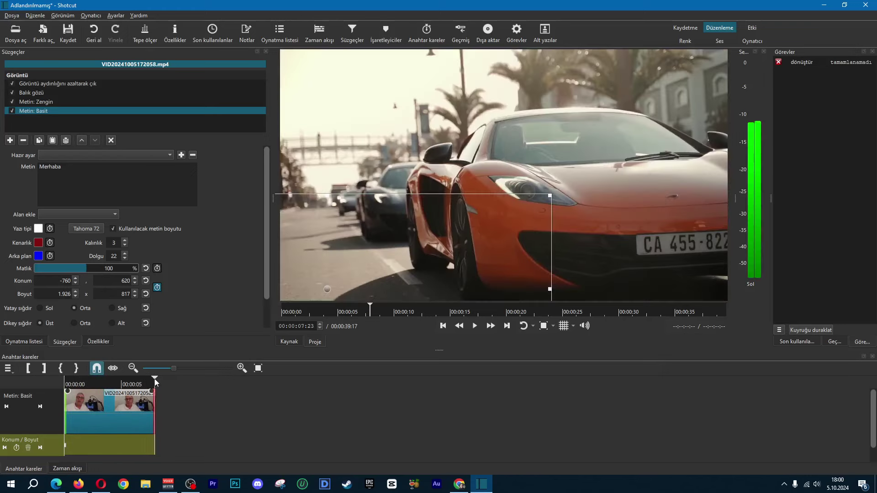
{"action": "left_click_drag", "start_coordinate": [328, 290], "coordinate": [780, 289]}
Play the clip from its start to check the Merhaba text's movement across the frame.
{"action": "left_click_drag", "start_coordinate": [150, 380], "coordinate": [46, 379]}
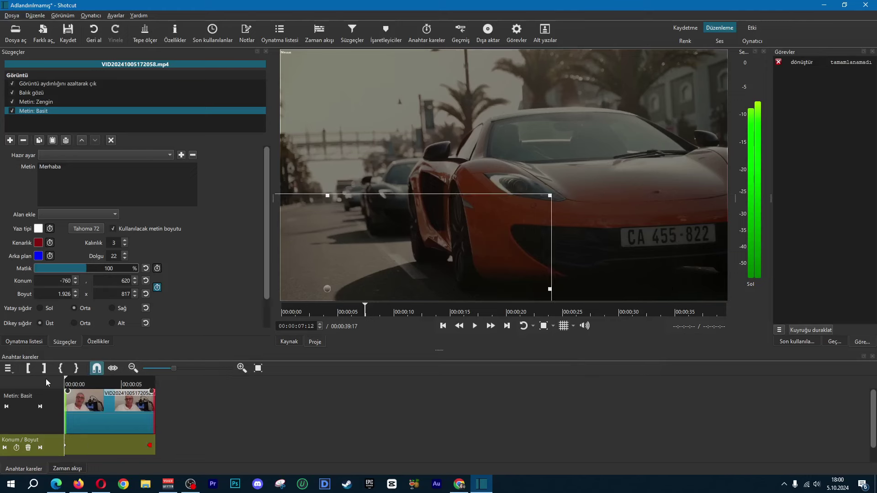
{"action": "key", "text": "space"}
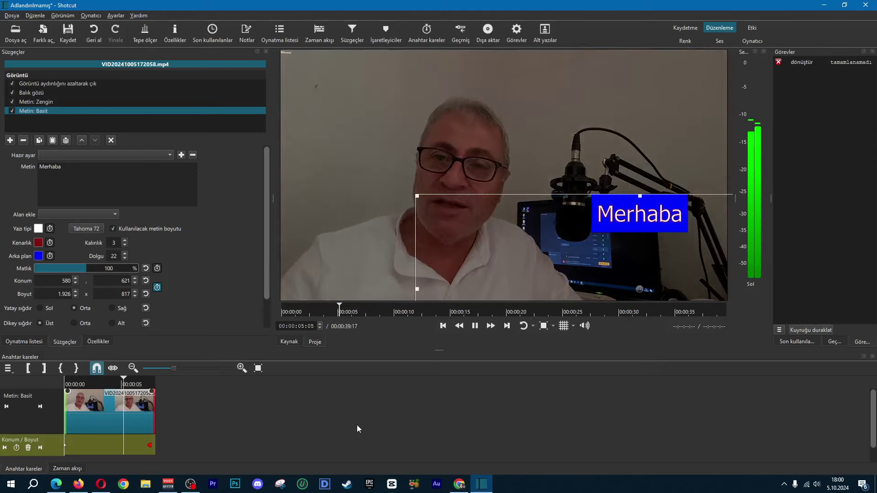
{"action": "key", "text": "space"}
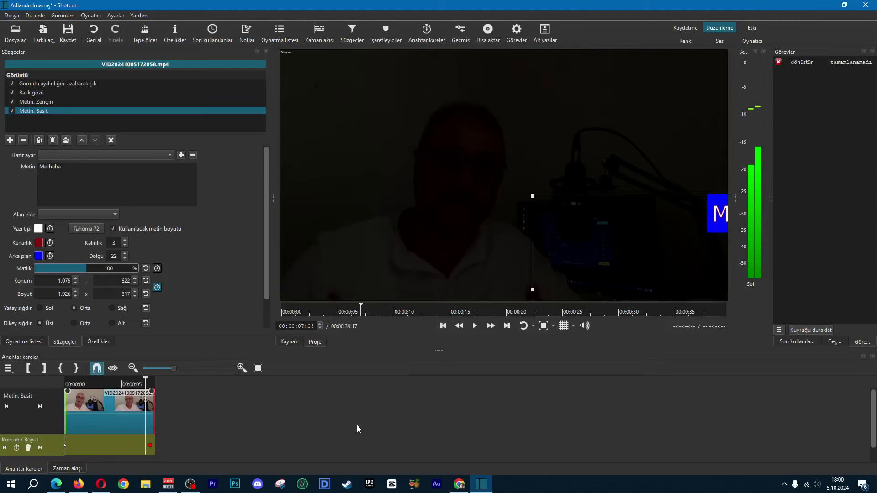
{"action": "key", "text": "space"}
{"action": "key", "text": "space"}
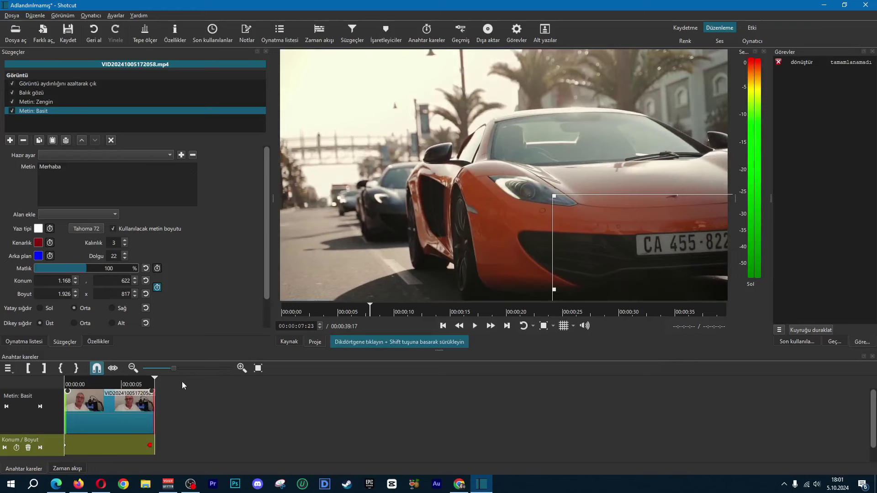
Undo the Metin: Basit filter on the clip, restore it and open the selection of filters to add.
{"action": "key", "text": "ctrl+z"}
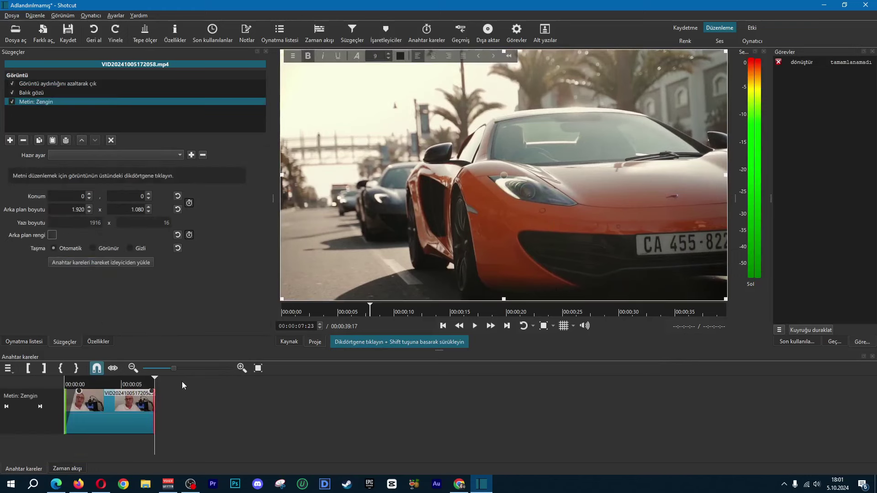
{"action": "key", "text": "ctrl+y"}
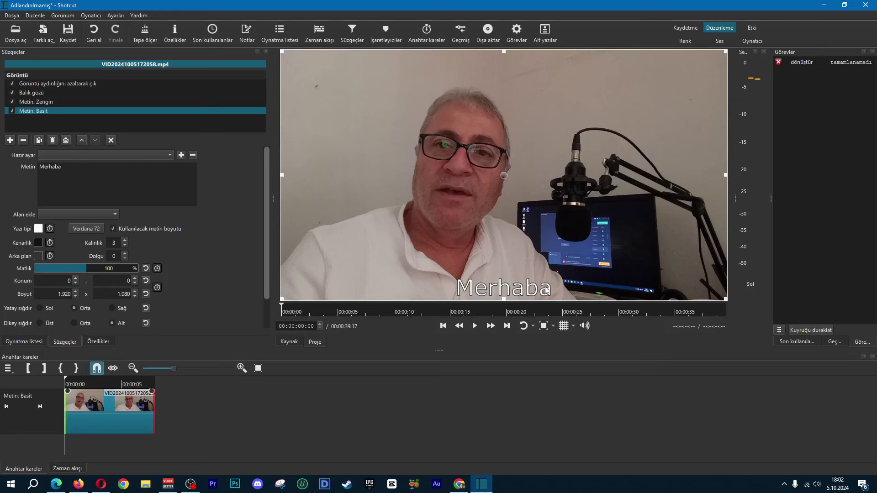
{"action": "left_click", "coordinate": [10, 140]}
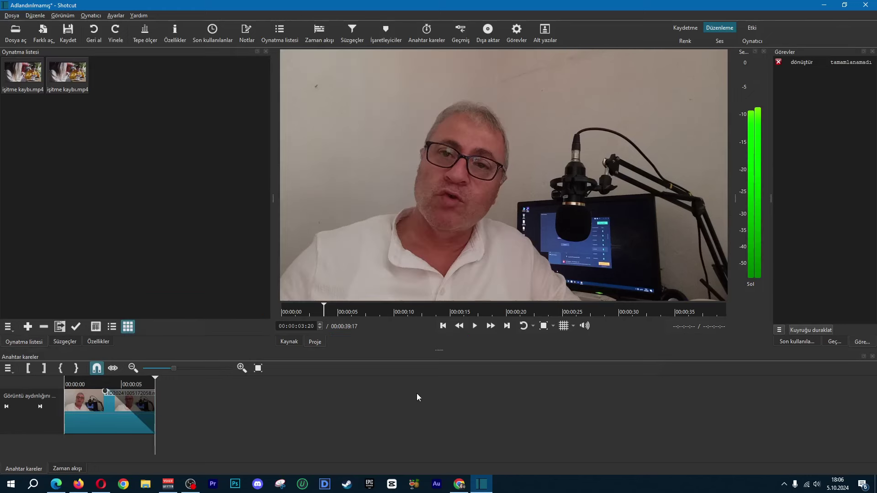
Export the timeline as an MP4 file named Deneme to the desktop (Masaüstü) with the default settings and select its export job.
{"action": "left_click", "coordinate": [485, 35]}
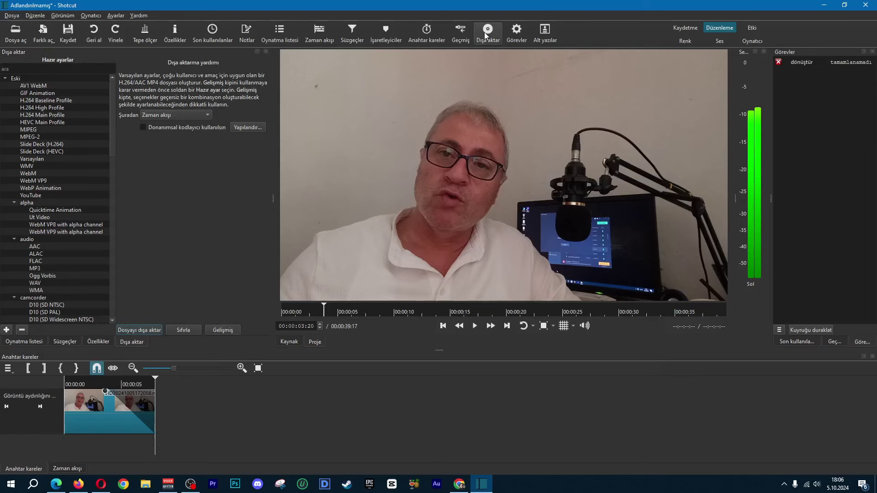
{"action": "left_click", "coordinate": [151, 331]}
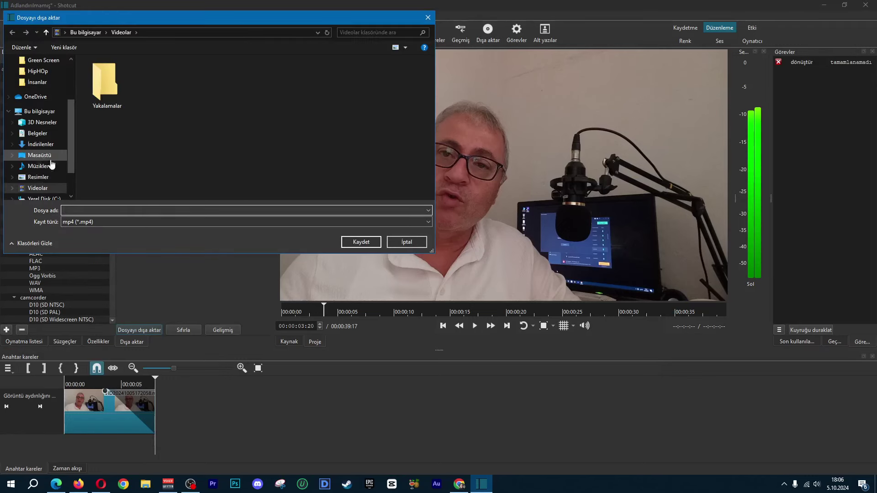
{"action": "left_click", "coordinate": [39, 155]}
{"action": "left_click", "coordinate": [86, 211]}
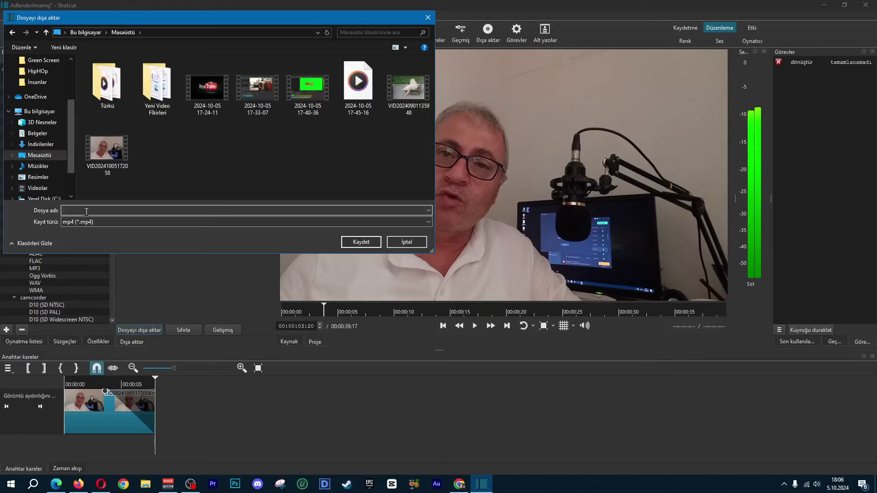
{"action": "type", "text": "Deneme"}
{"action": "left_click", "coordinate": [375, 241]}
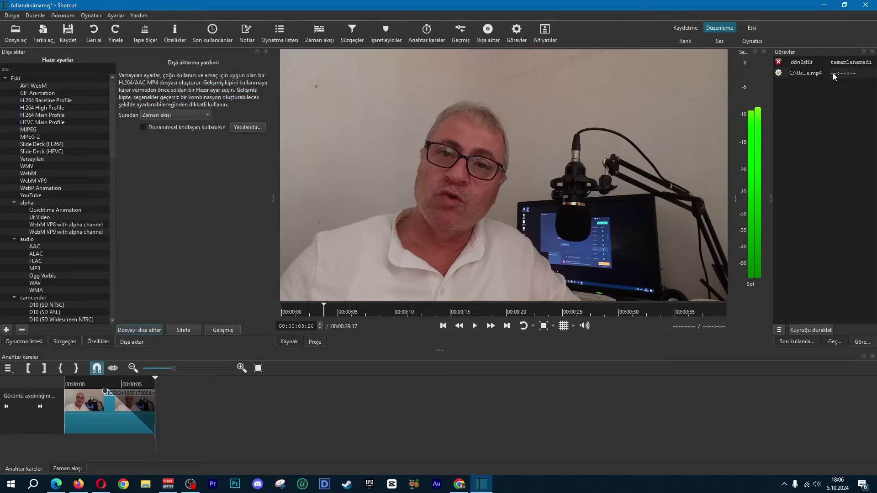
{"action": "left_click", "coordinate": [833, 74]}
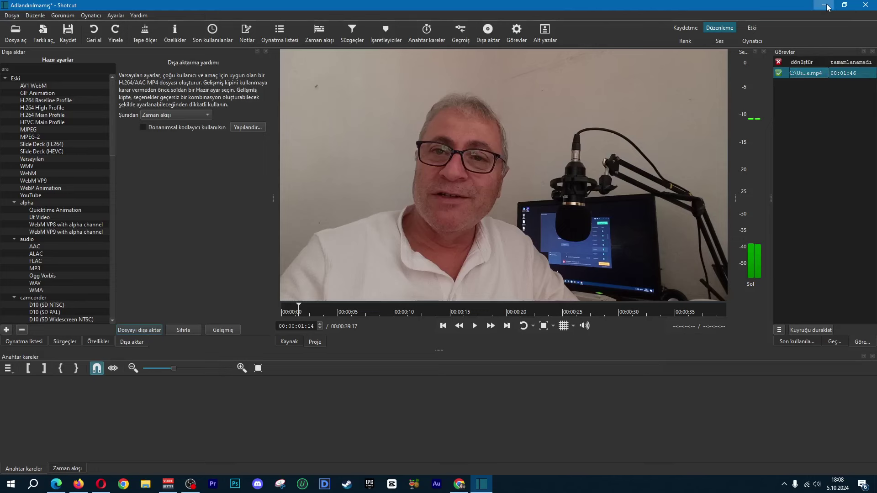
Close Shotcut and open the exported Deneme video from the desktop.
{"action": "left_click", "coordinate": [865, 5]}
{"action": "left_click", "coordinate": [446, 250]}
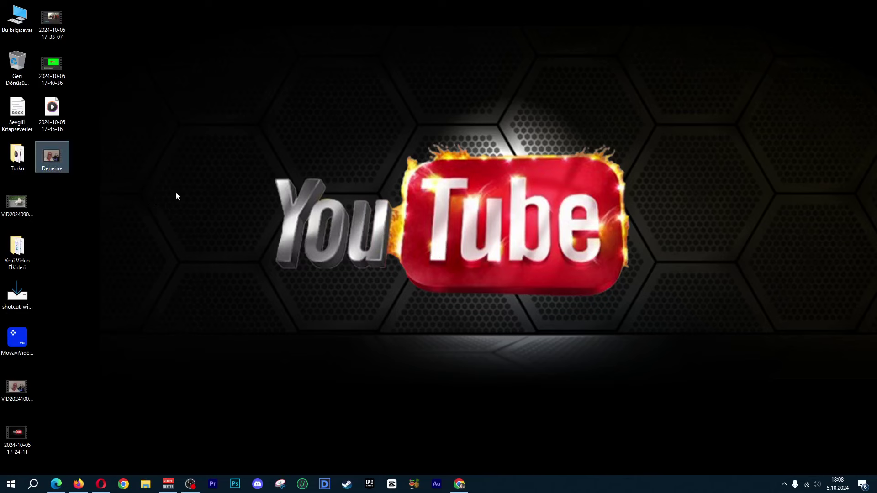
{"action": "key", "text": "Return"}
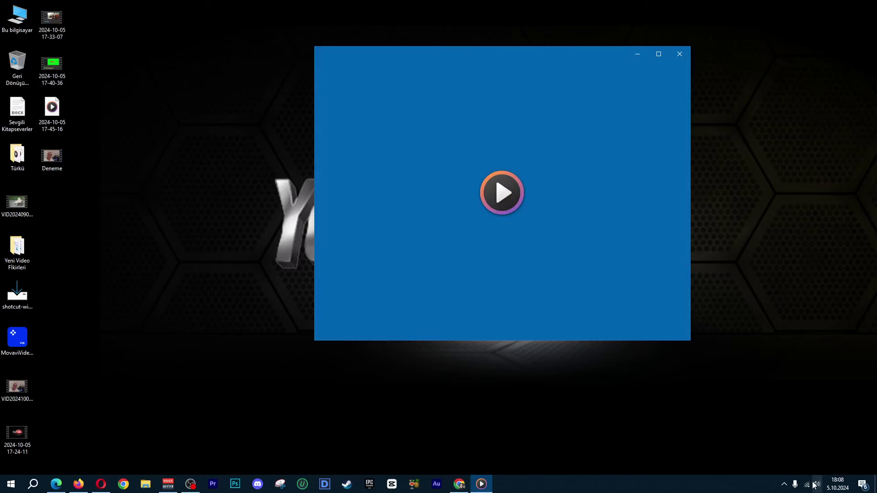
Mute the system sound and watch the Deneme video in the media player, pausing it at about 7 seconds.
{"action": "left_click", "coordinate": [815, 485]}
{"action": "left_click", "coordinate": [727, 463]}
{"action": "left_click_drag", "start_coordinate": [488, 56], "coordinate": [410, 40]}
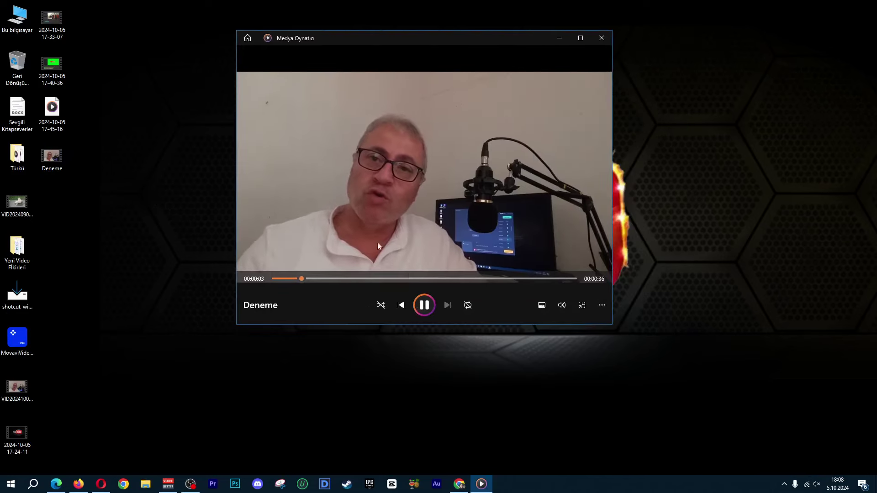
{"action": "left_click", "coordinate": [433, 232]}
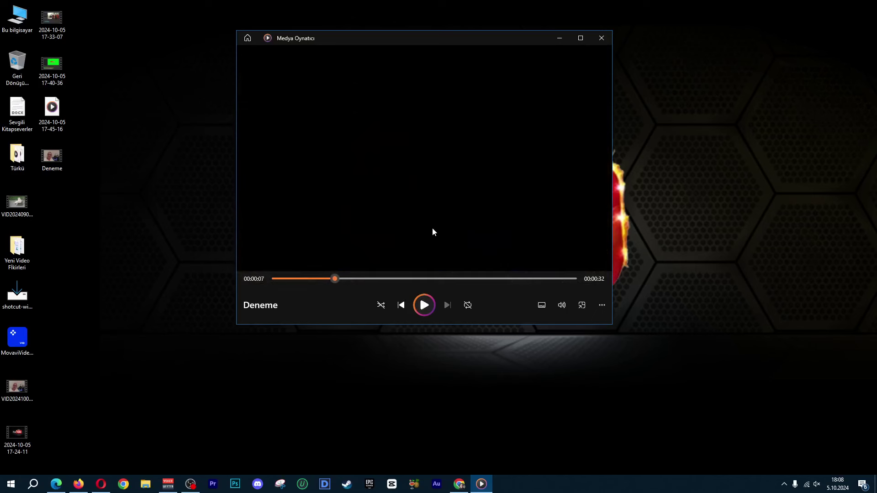